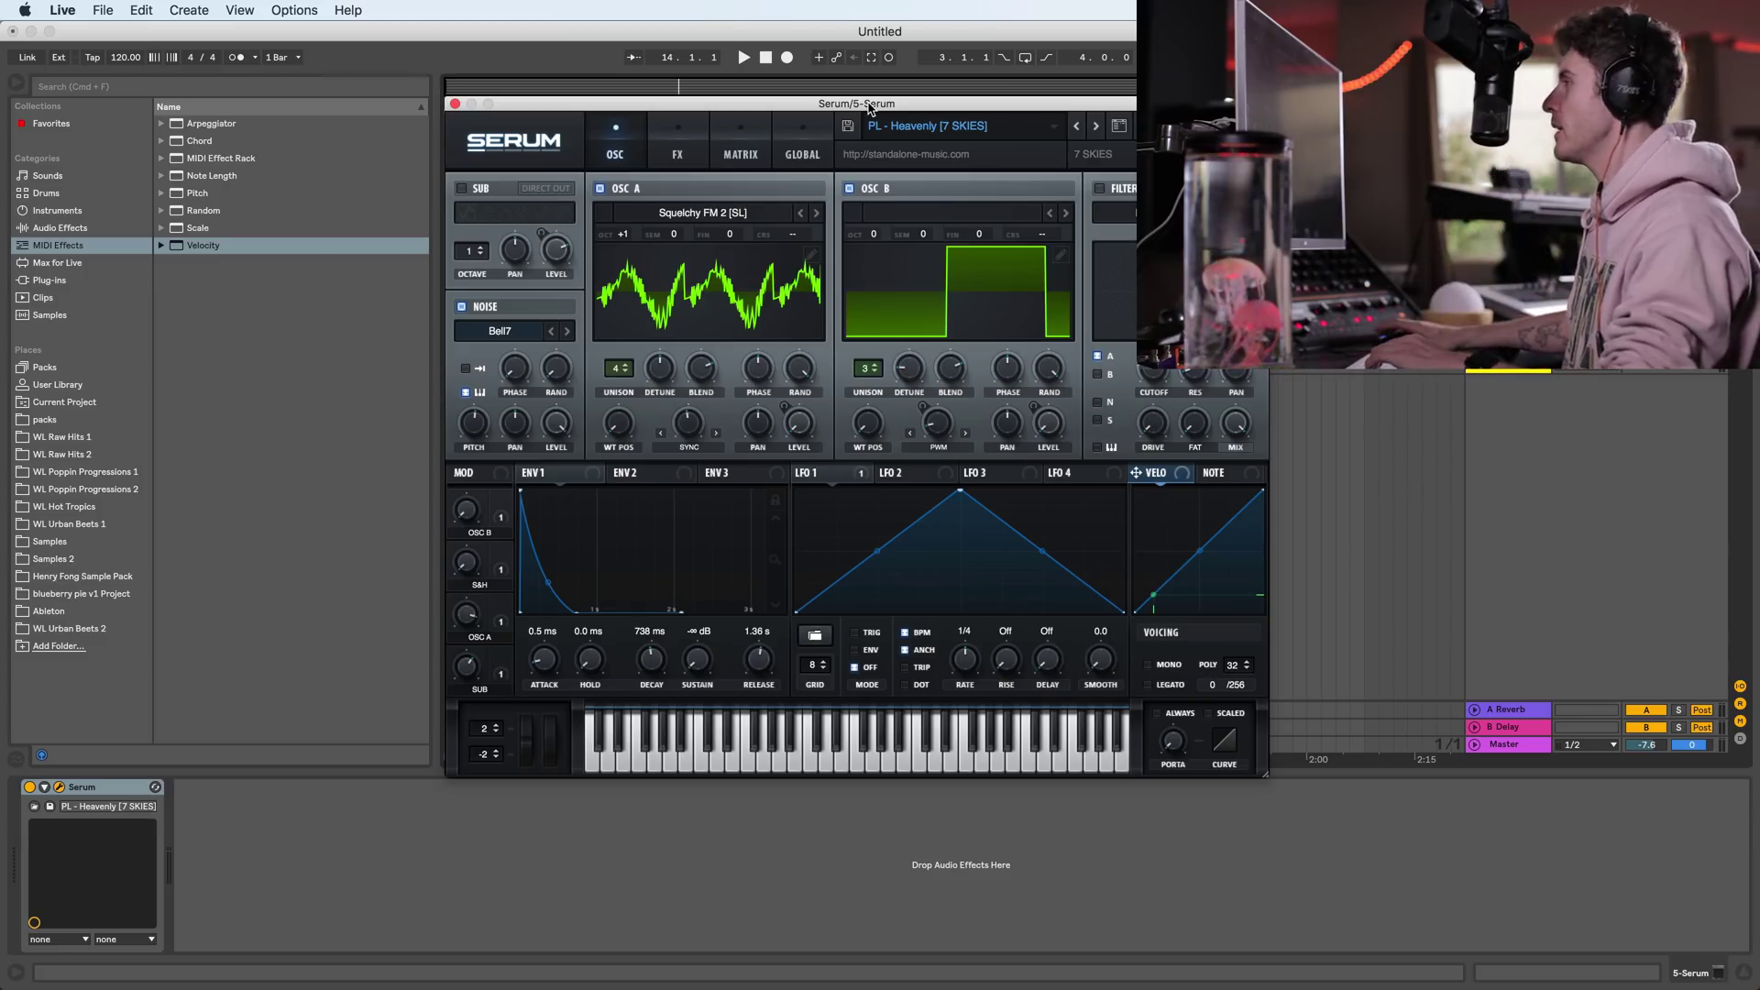
# - In an empty row of Serum's modulation matrix, route NoteOn Rand1 to OSC A > A Pan
pyautogui.moveTo(903, 106); pyautogui.dragTo(911, 110)
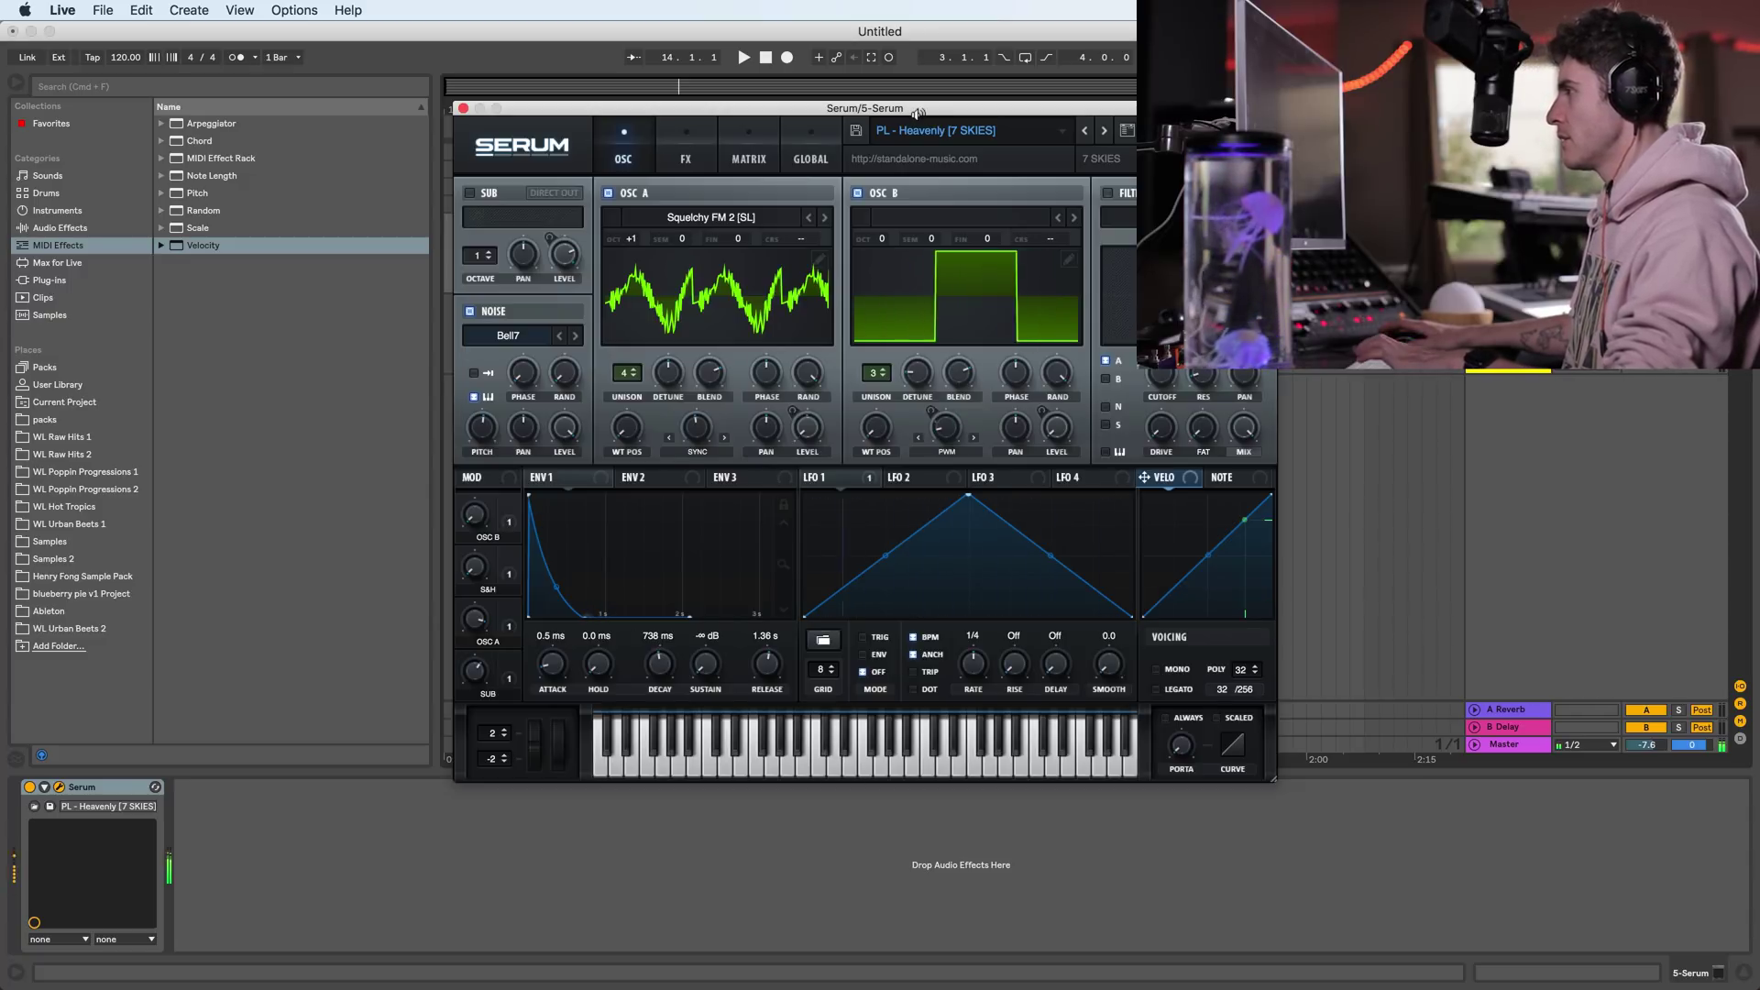
pyautogui.click(746, 149)
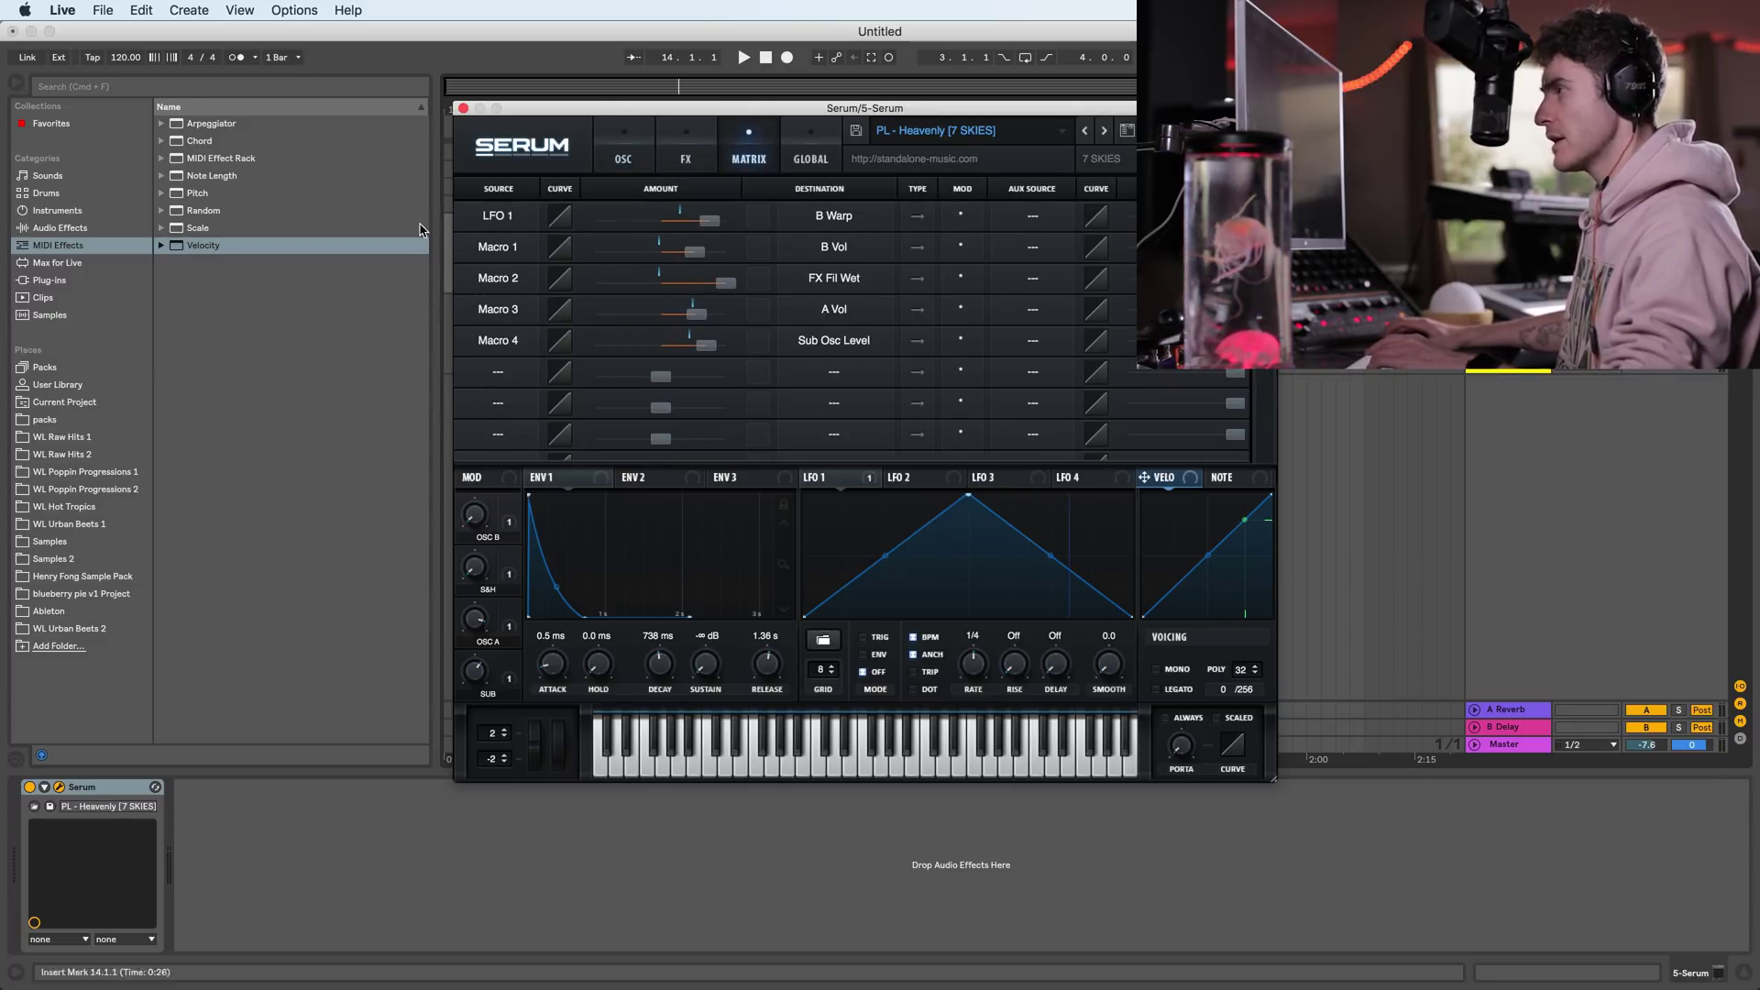
pyautogui.click(500, 374)
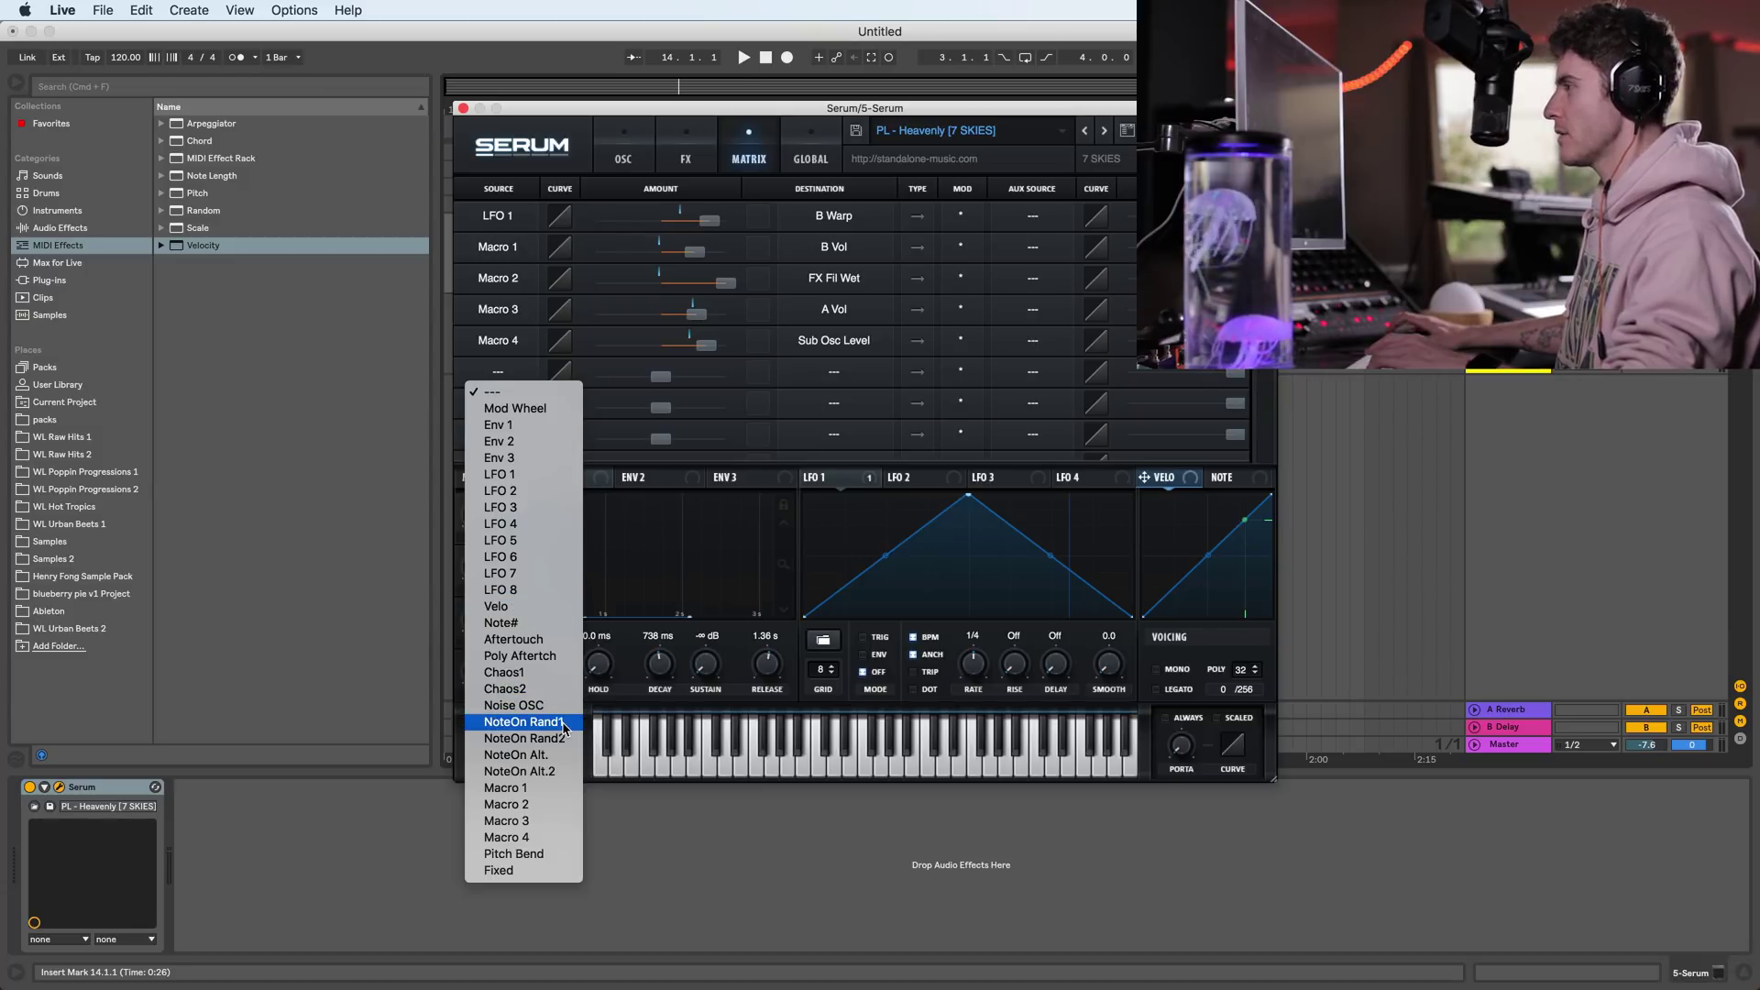
pyautogui.click(523, 721)
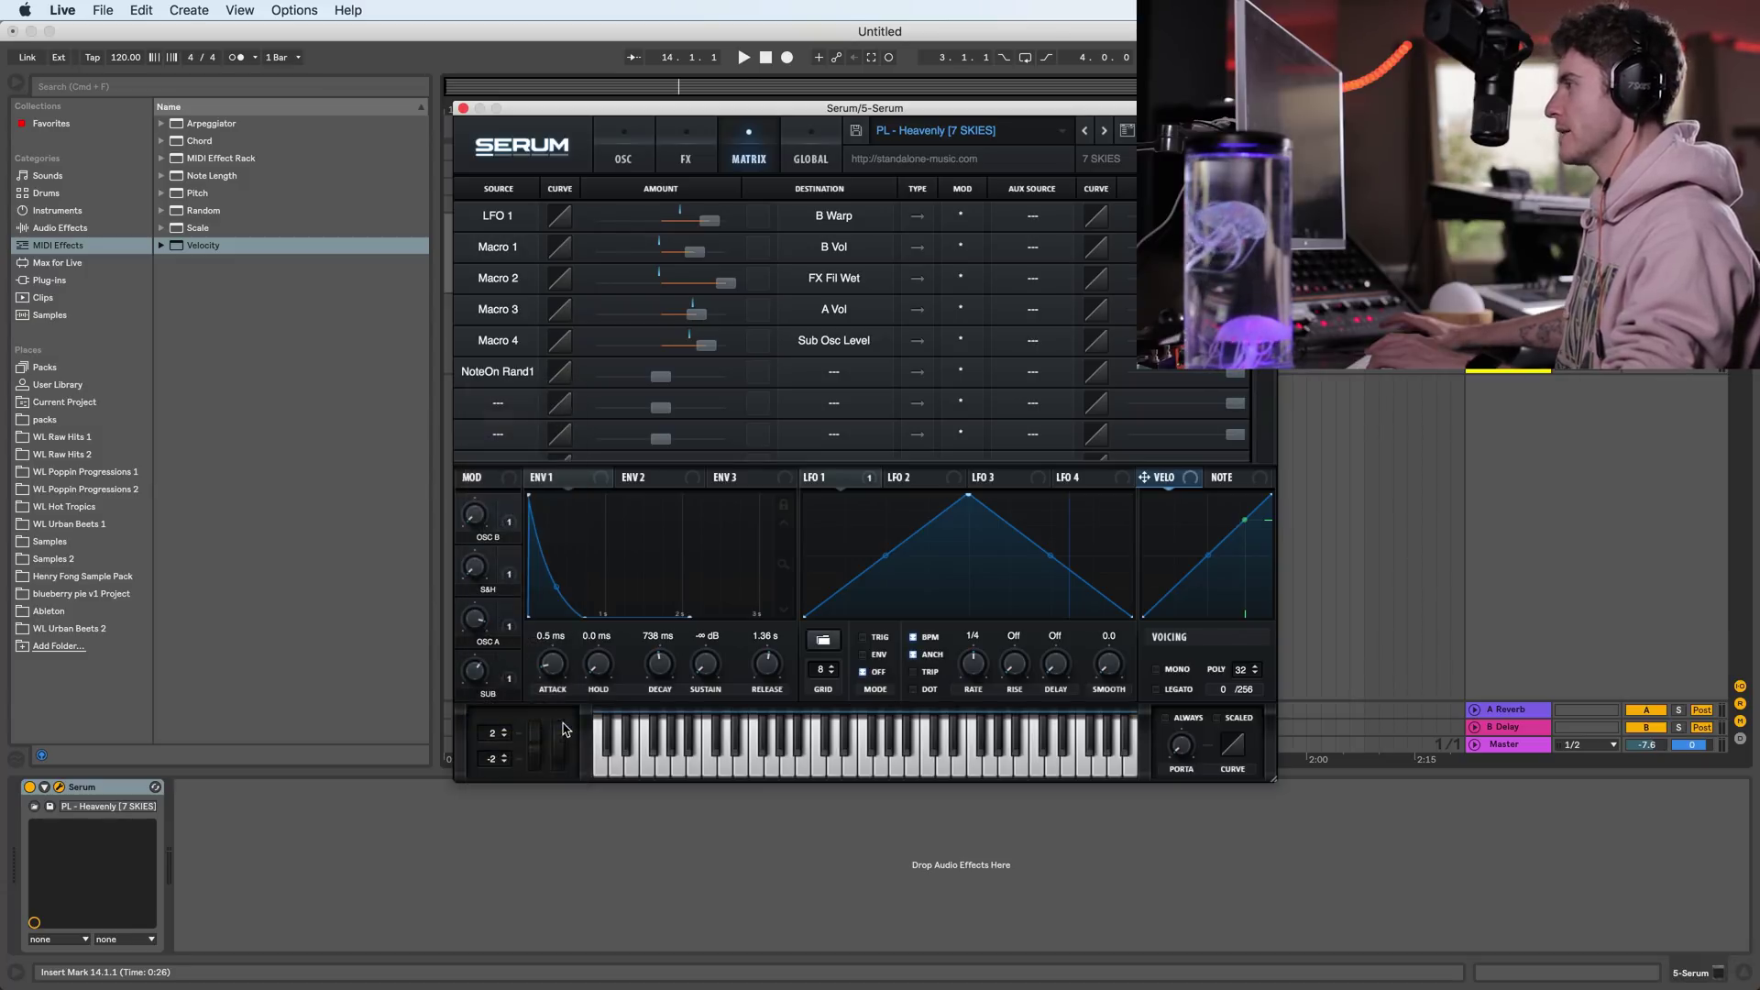
pyautogui.click(834, 374)
pyautogui.moveTo(846, 394)
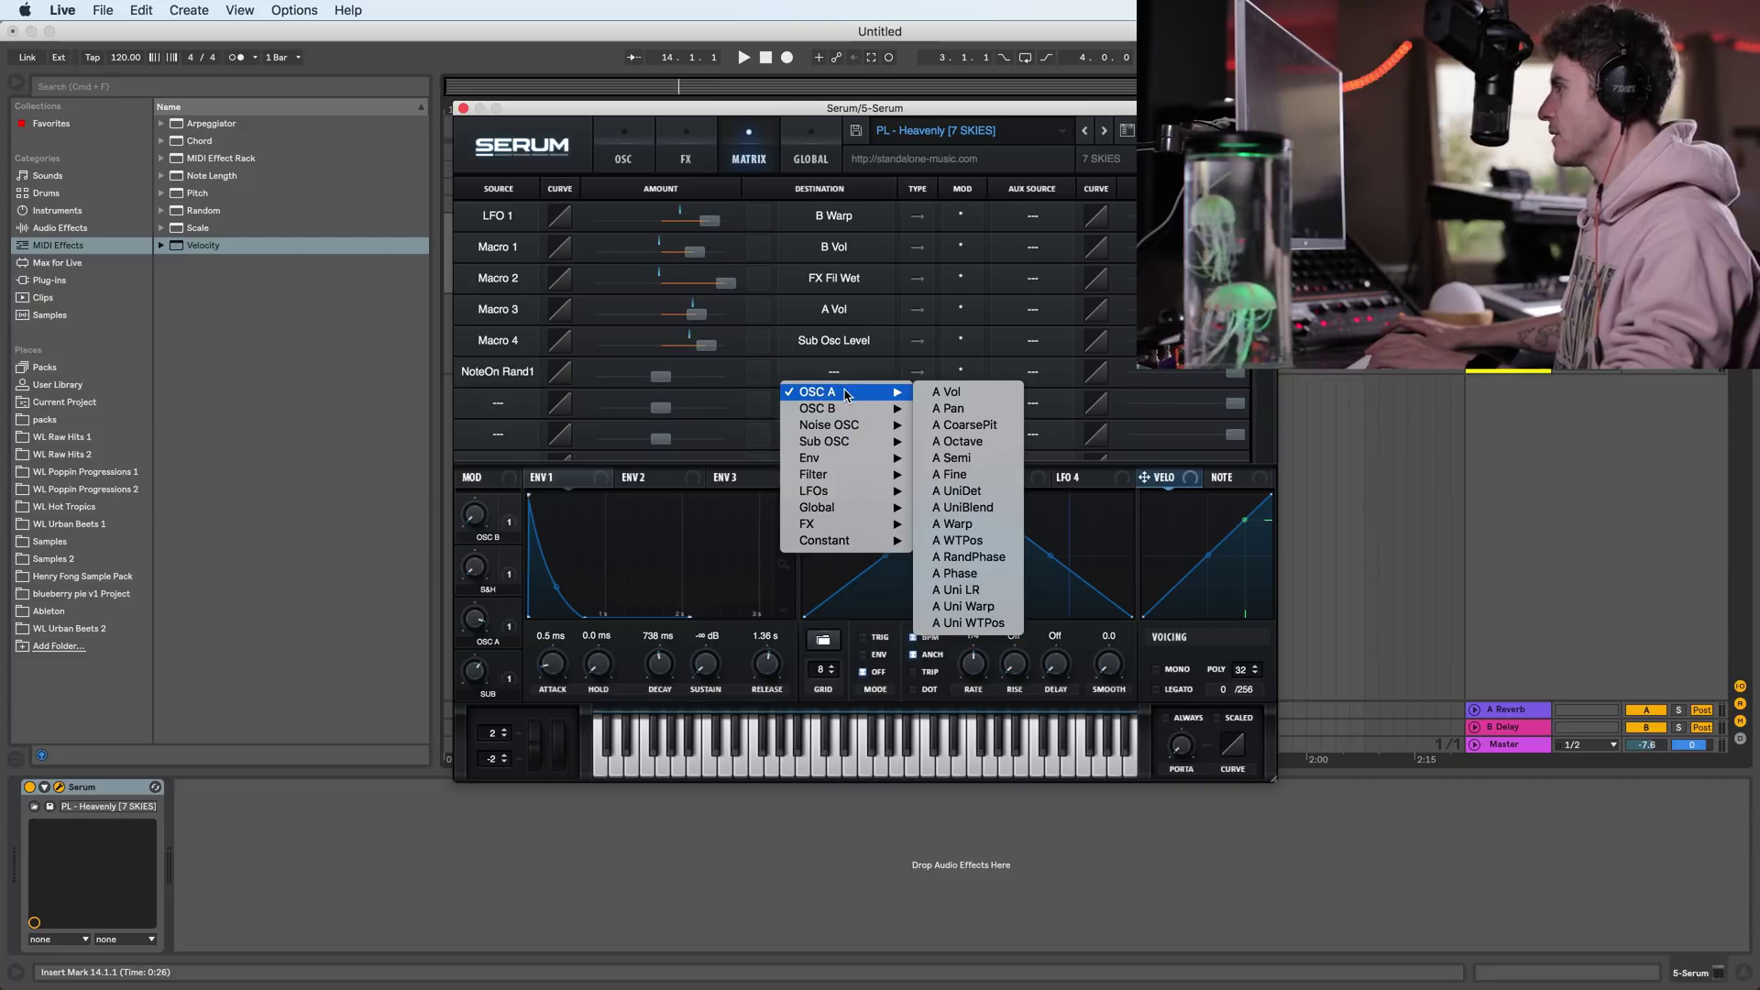
pyautogui.click(953, 408)
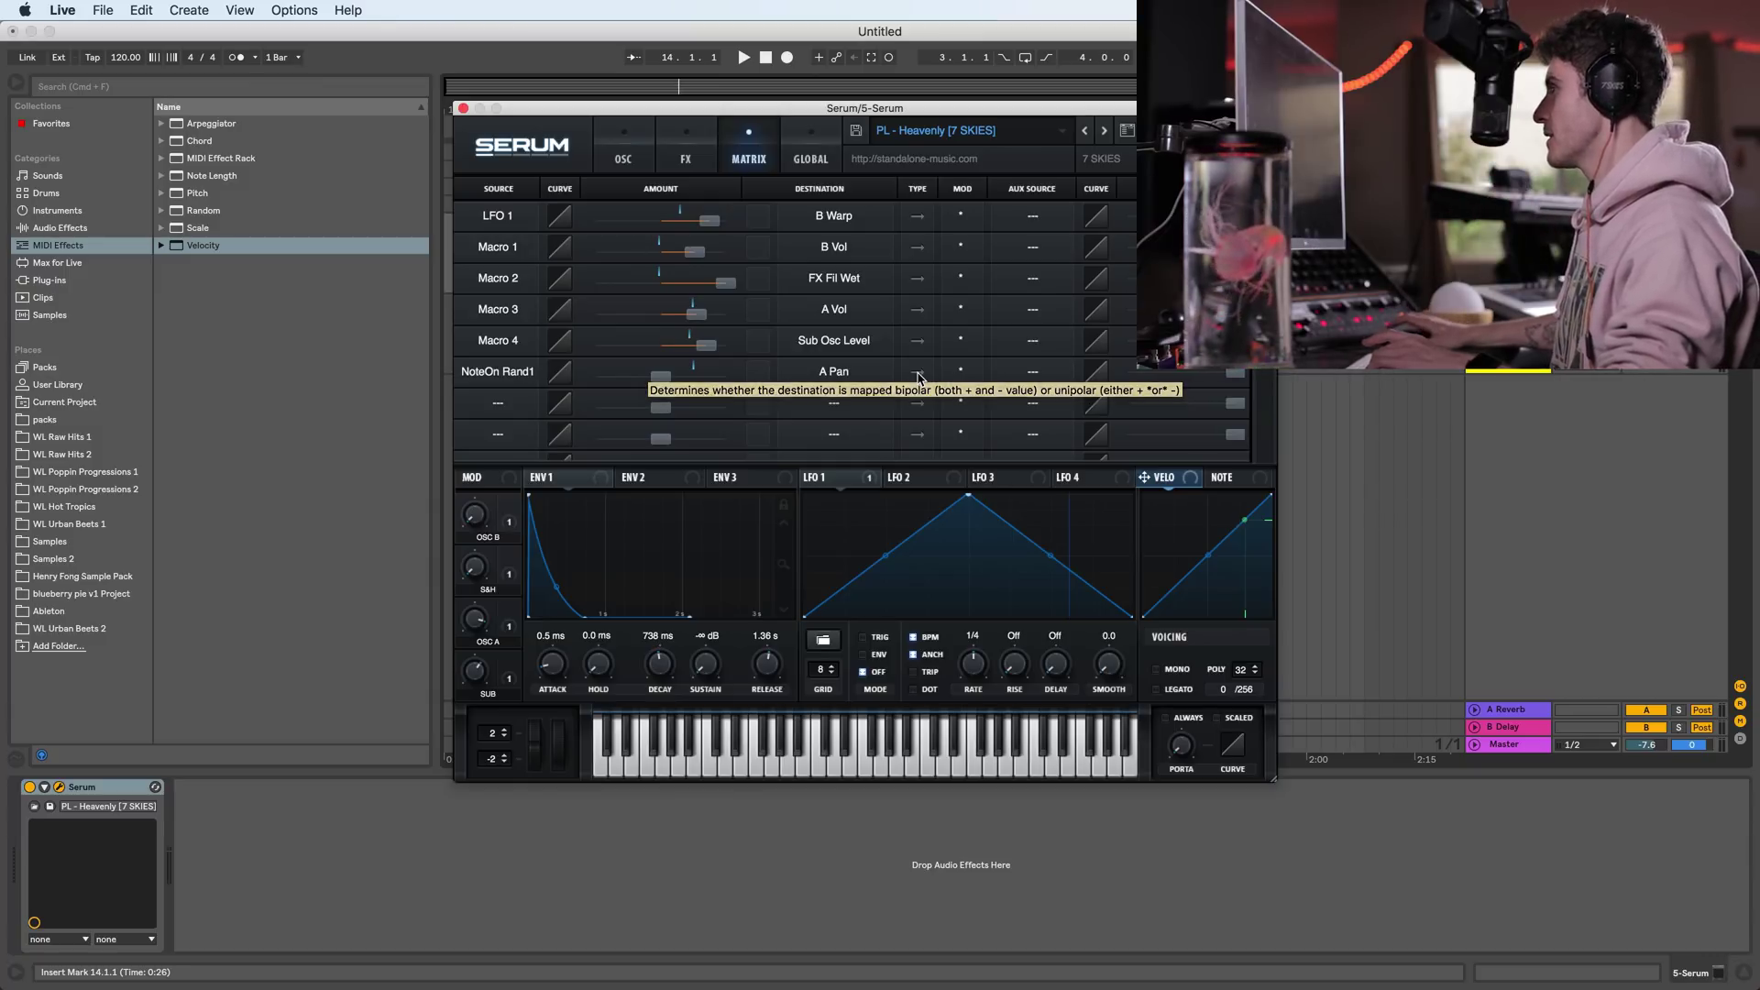
# - Switch the NoteOn Rand1 → A Pan route to bipolar and back, then return to the OSC page
pyautogui.click(918, 372)
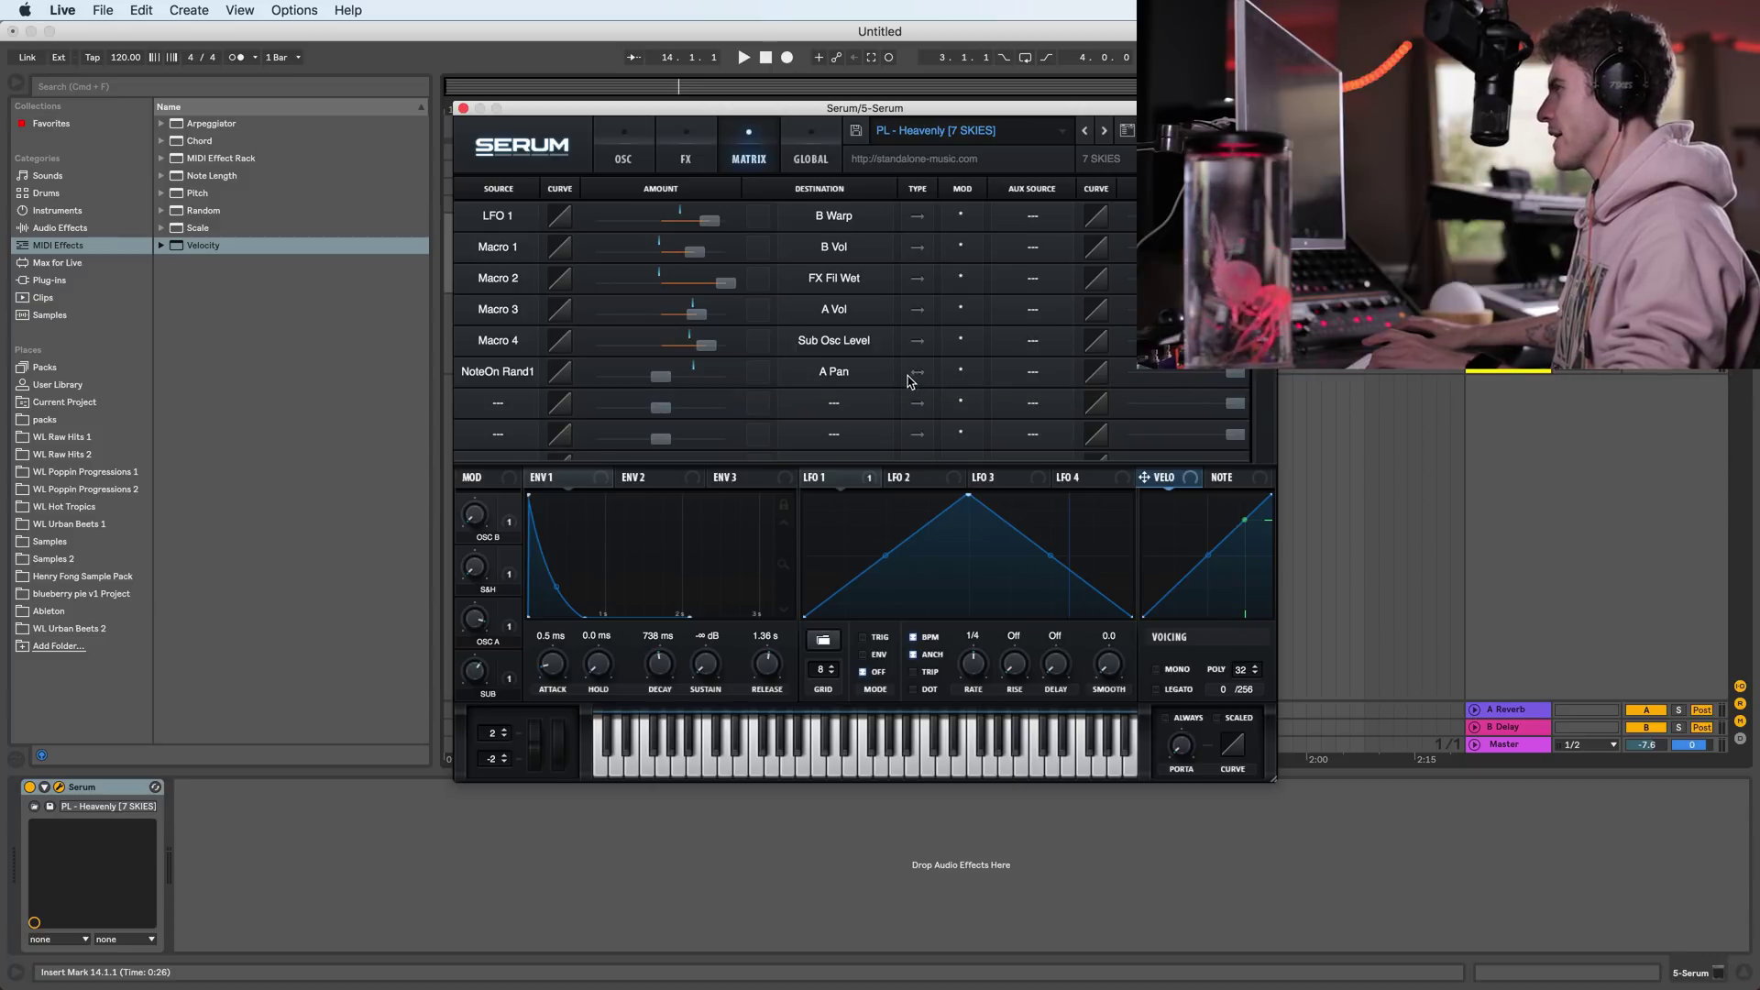
pyautogui.click(917, 373)
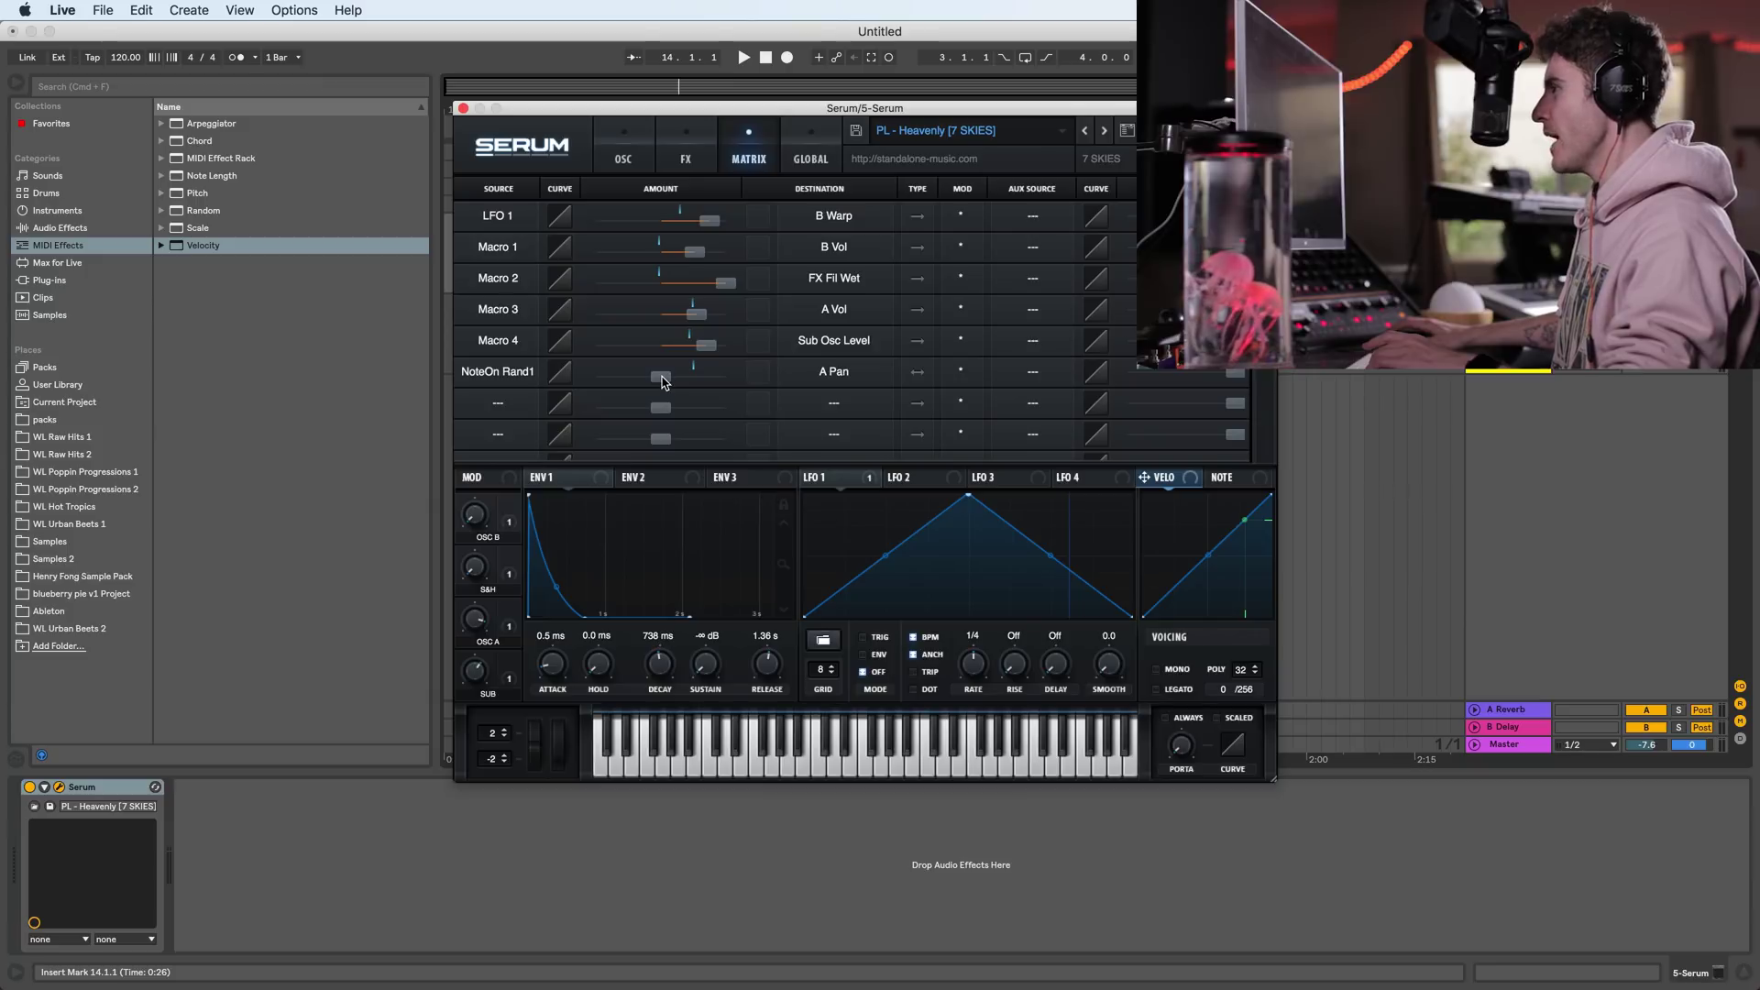
pyautogui.moveTo(664, 381)
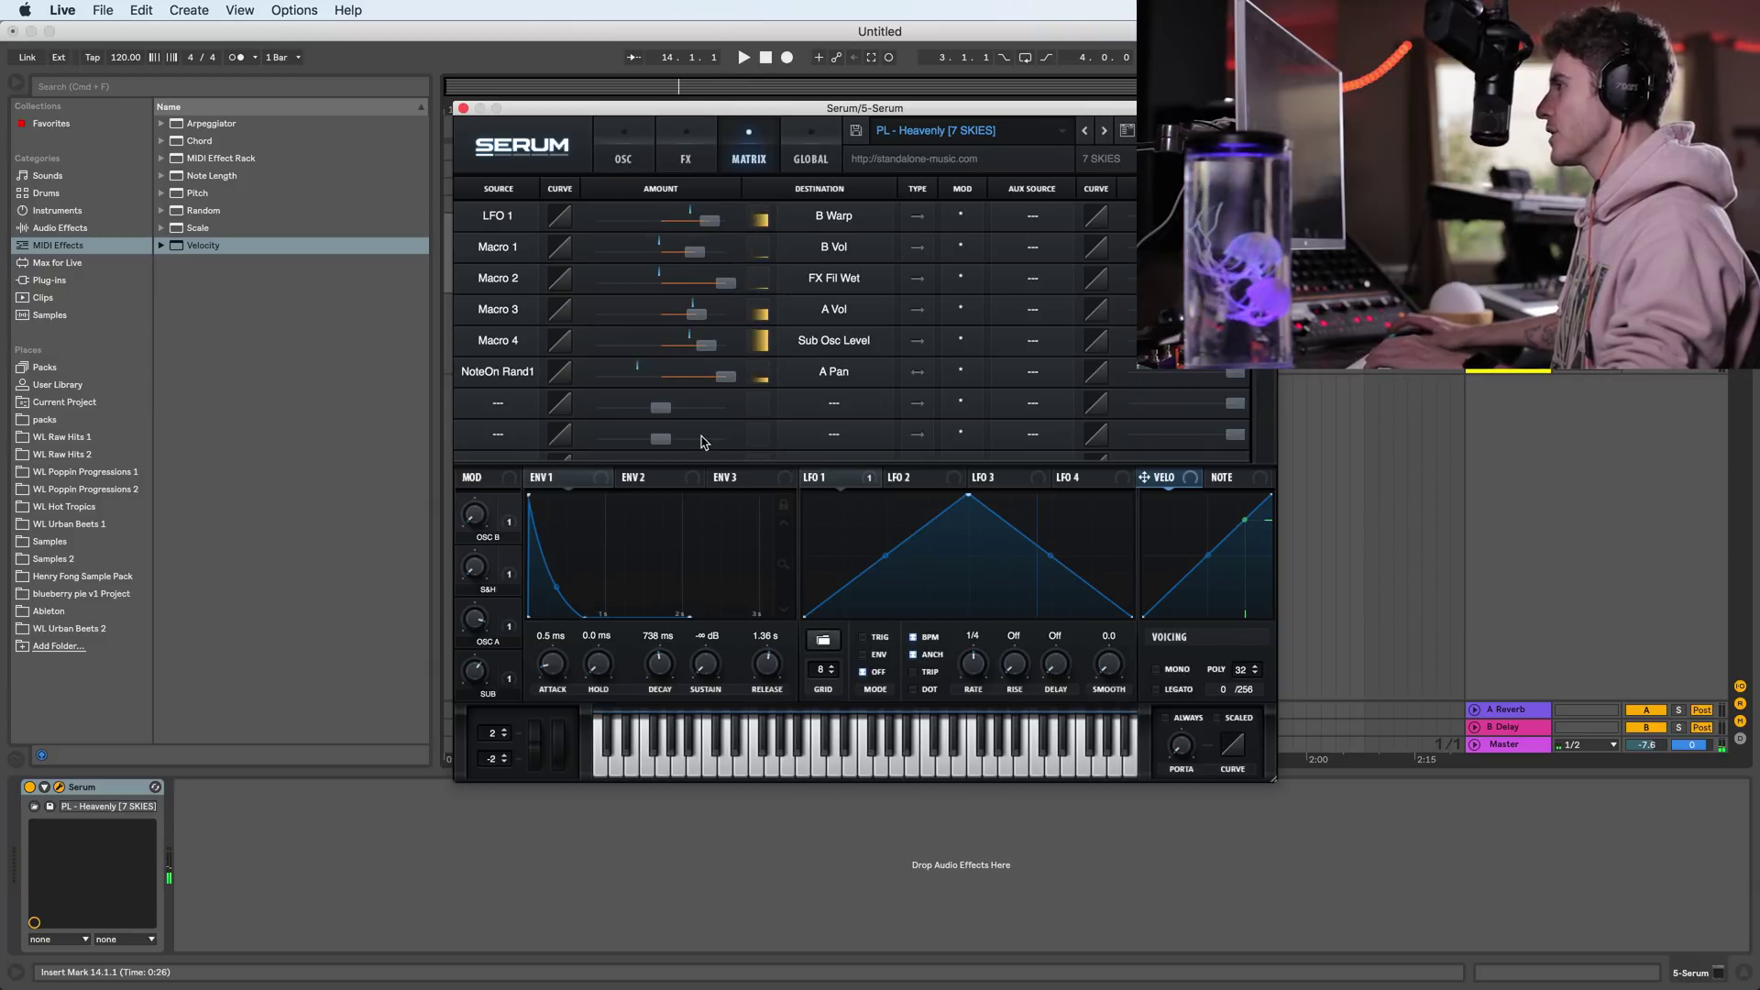
pyautogui.click(624, 147)
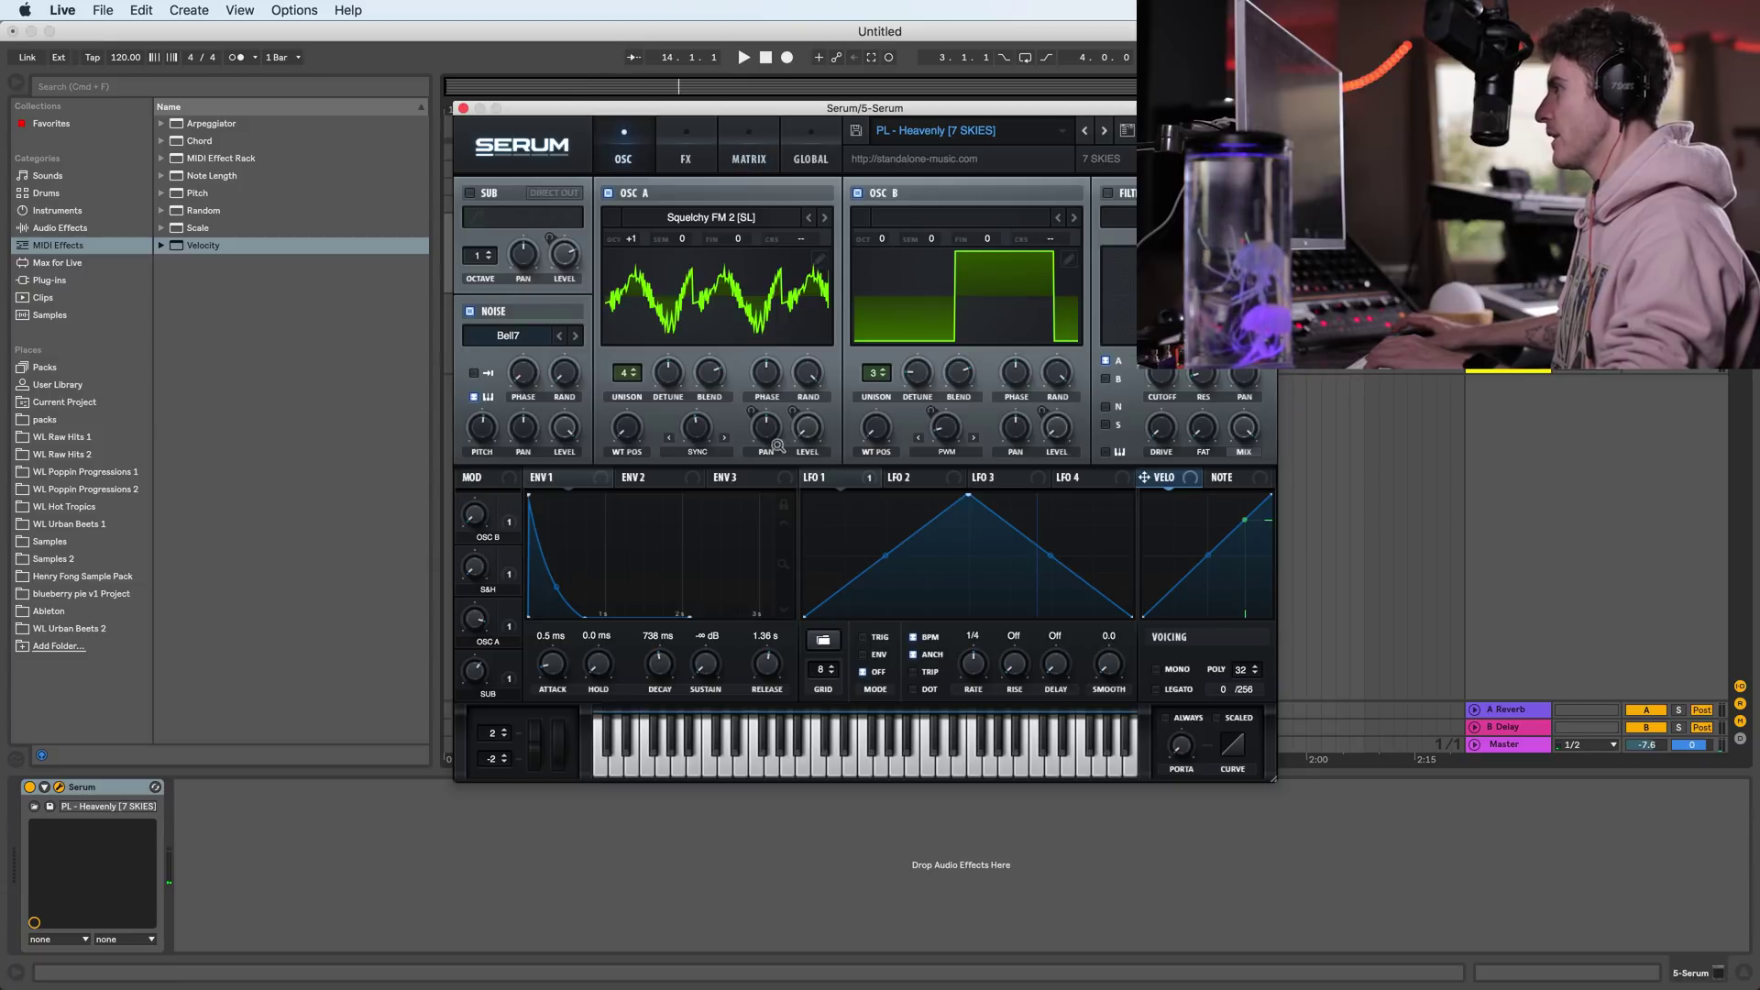
pyautogui.moveTo(764, 409)
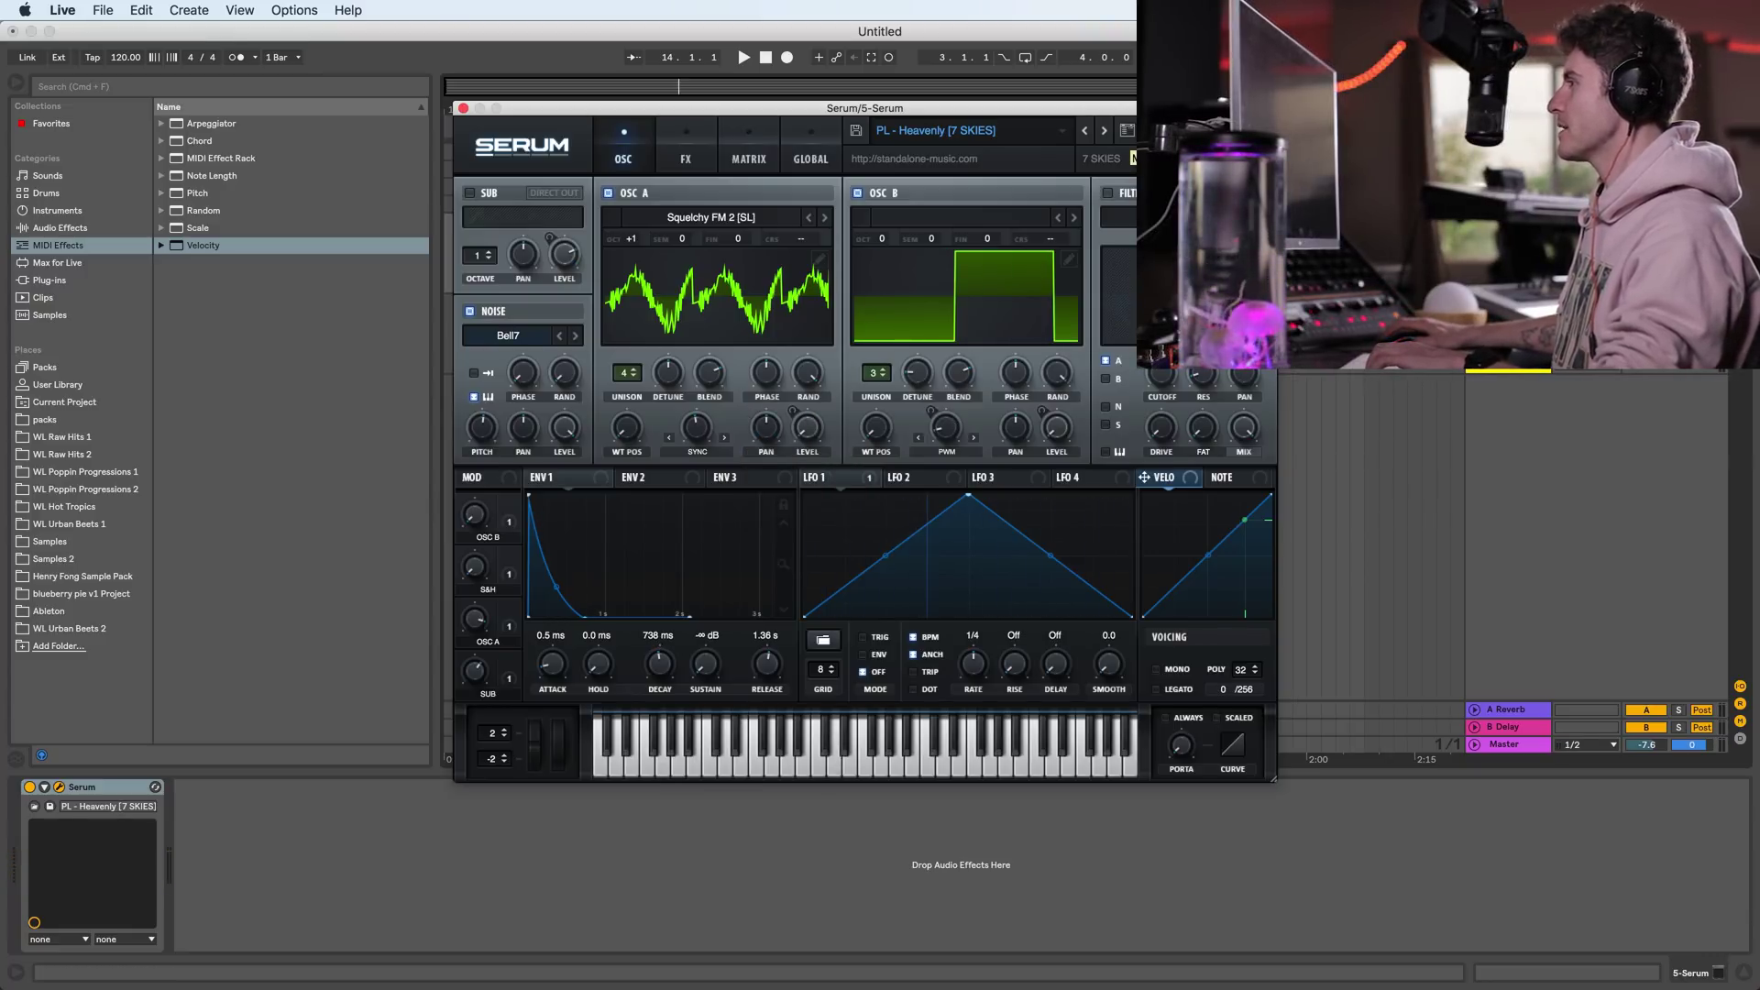
# - Load Serum's Init Preset and route NoteOn Rand1 to A Pan in modulation slot 1
pyautogui.click(1127, 131)
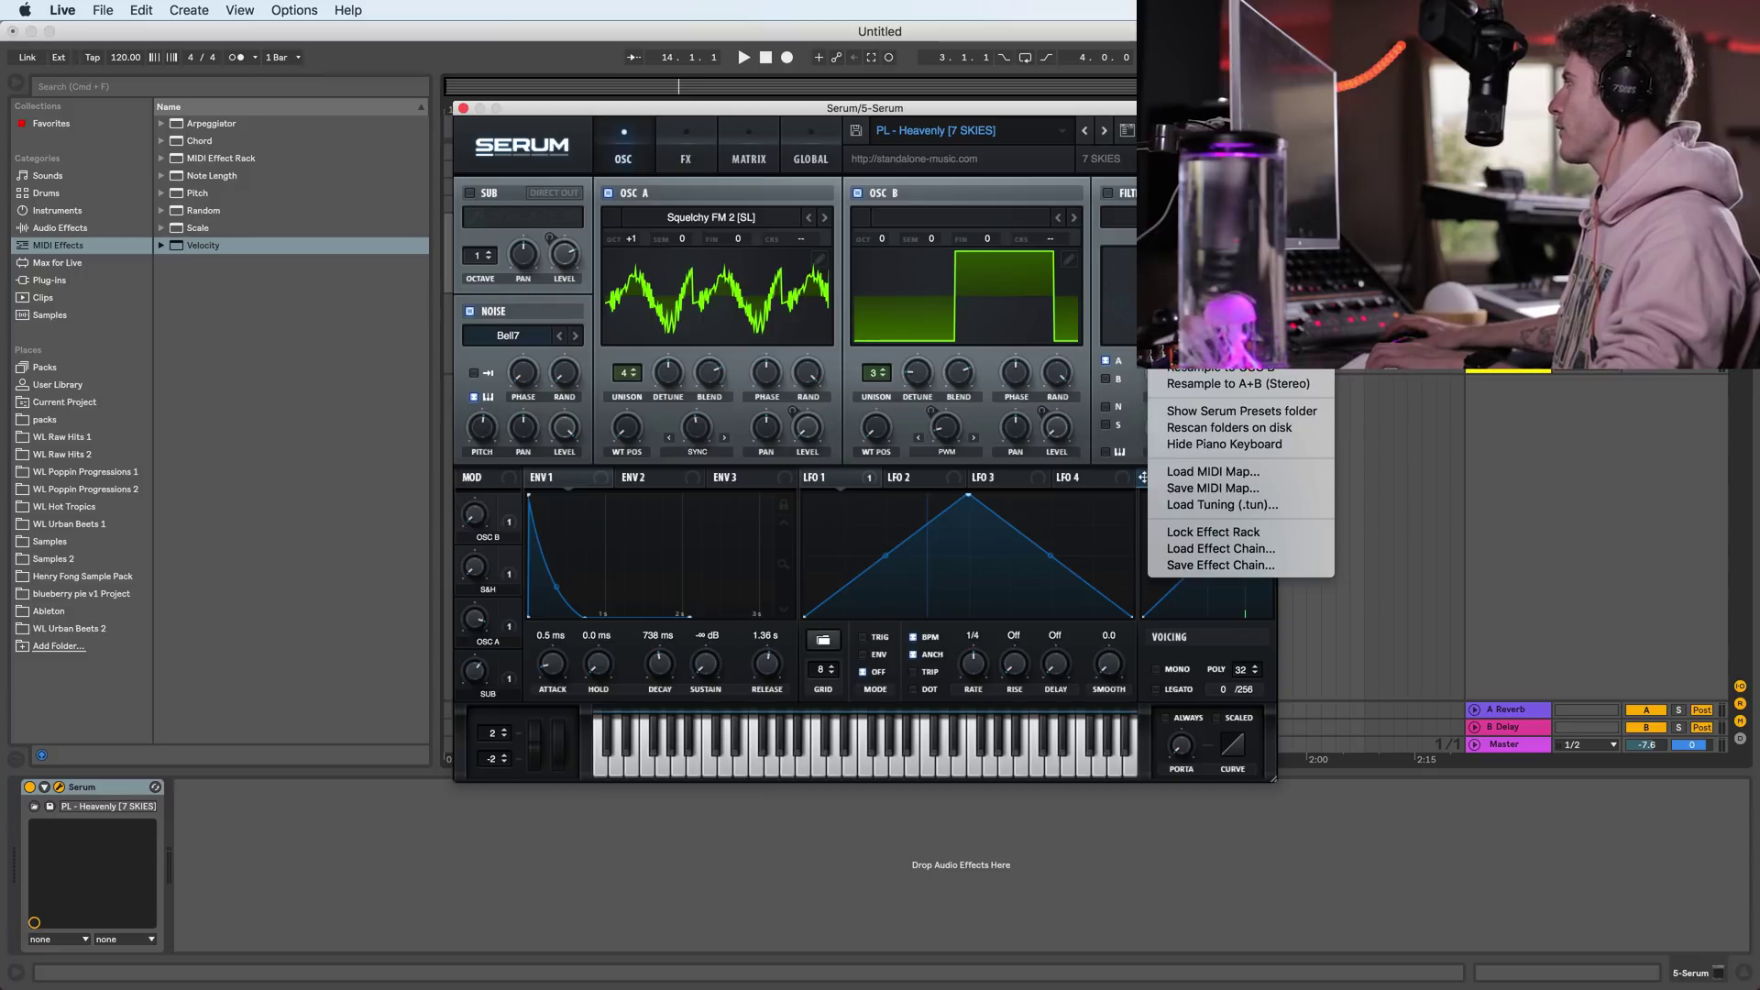
pyautogui.click(1192, 148)
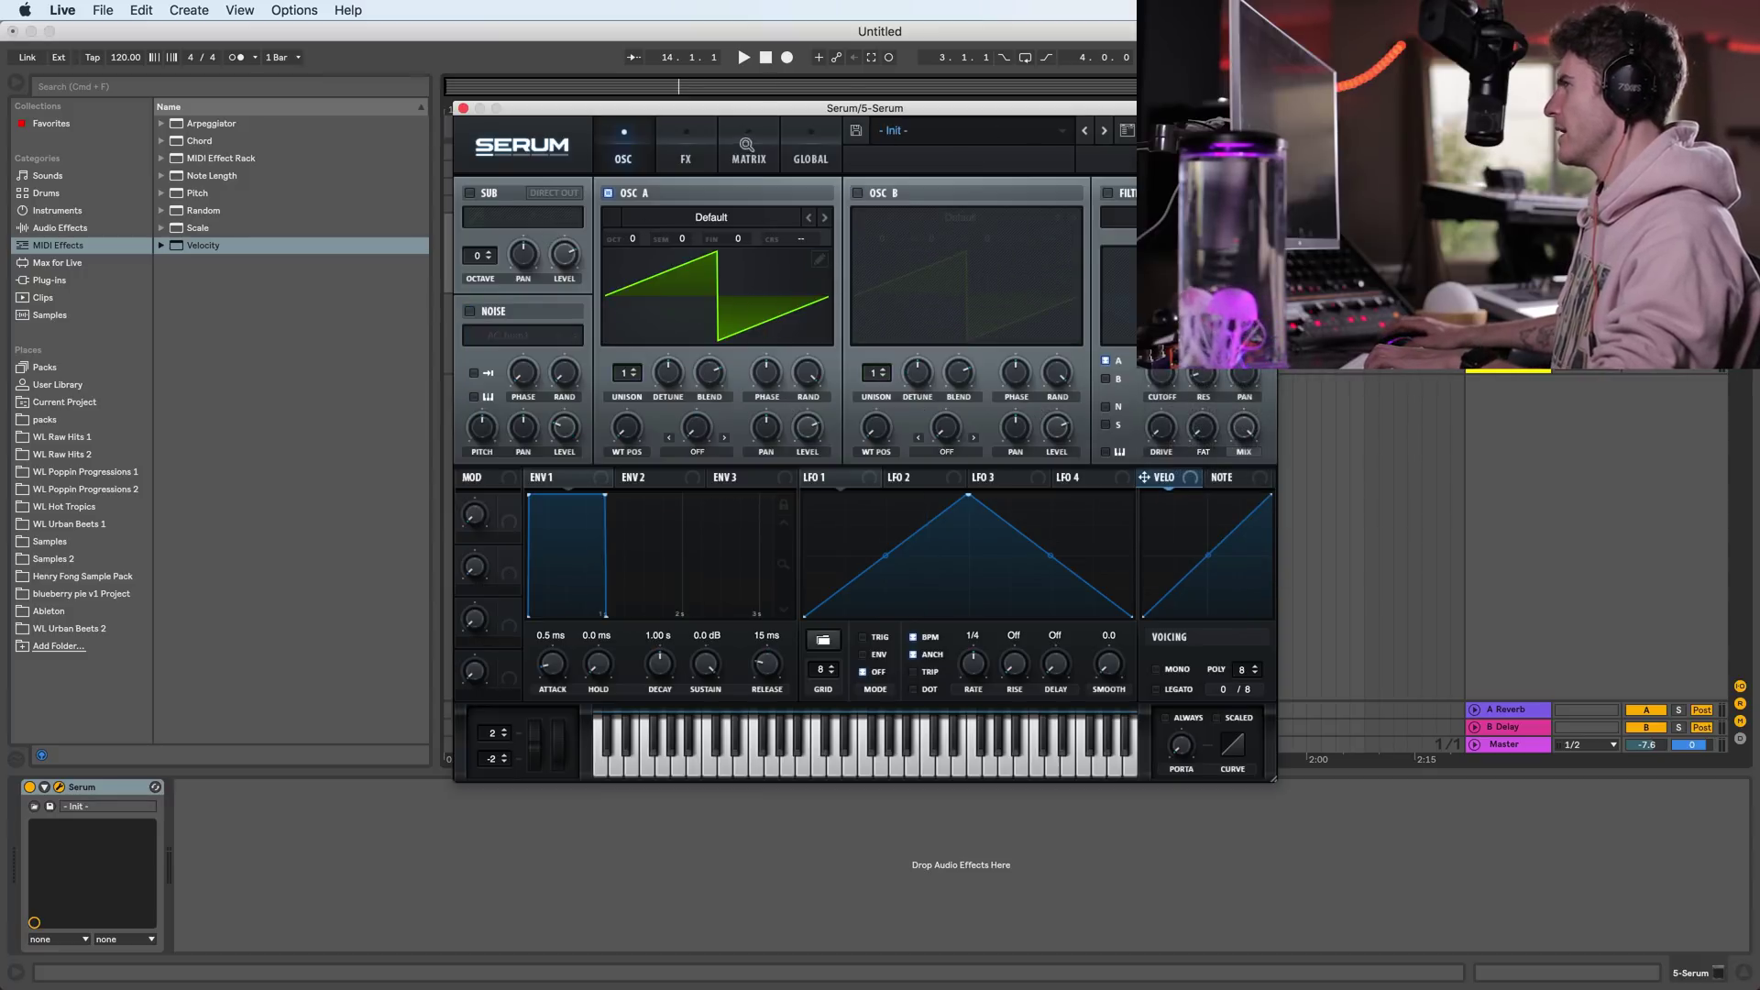
pyautogui.click(749, 160)
pyautogui.click(493, 218)
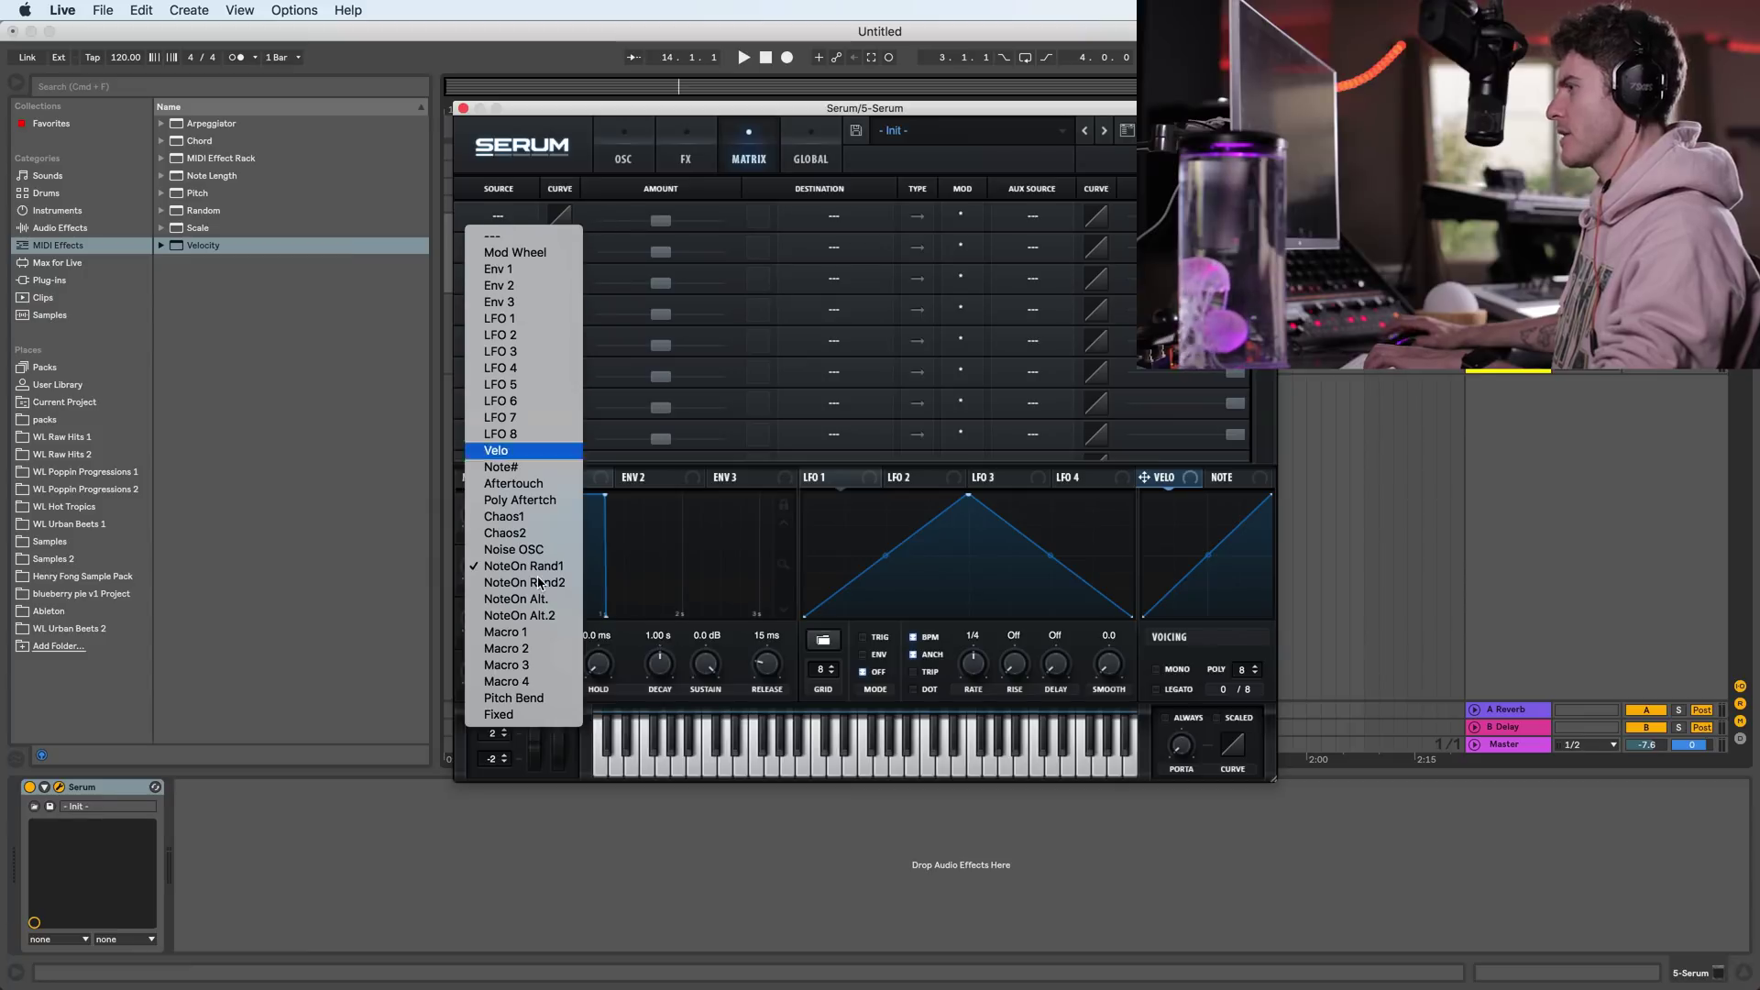
pyautogui.click(541, 676)
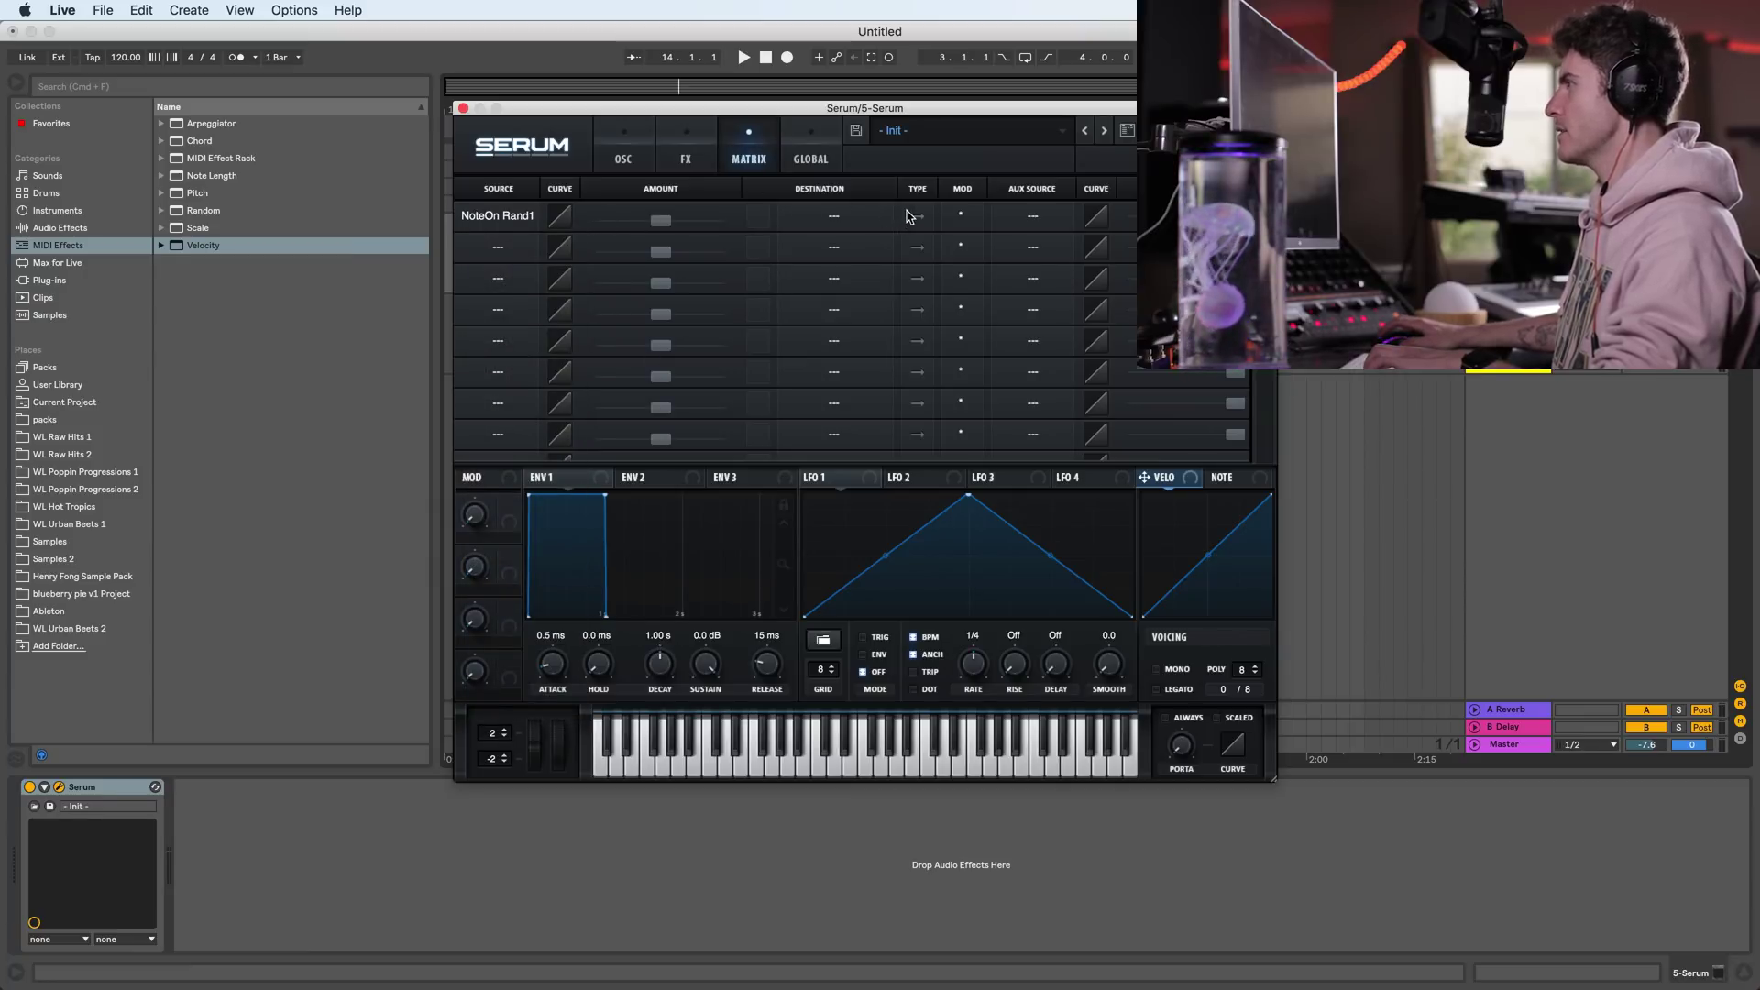
pyautogui.click(818, 220)
pyautogui.moveTo(898, 235)
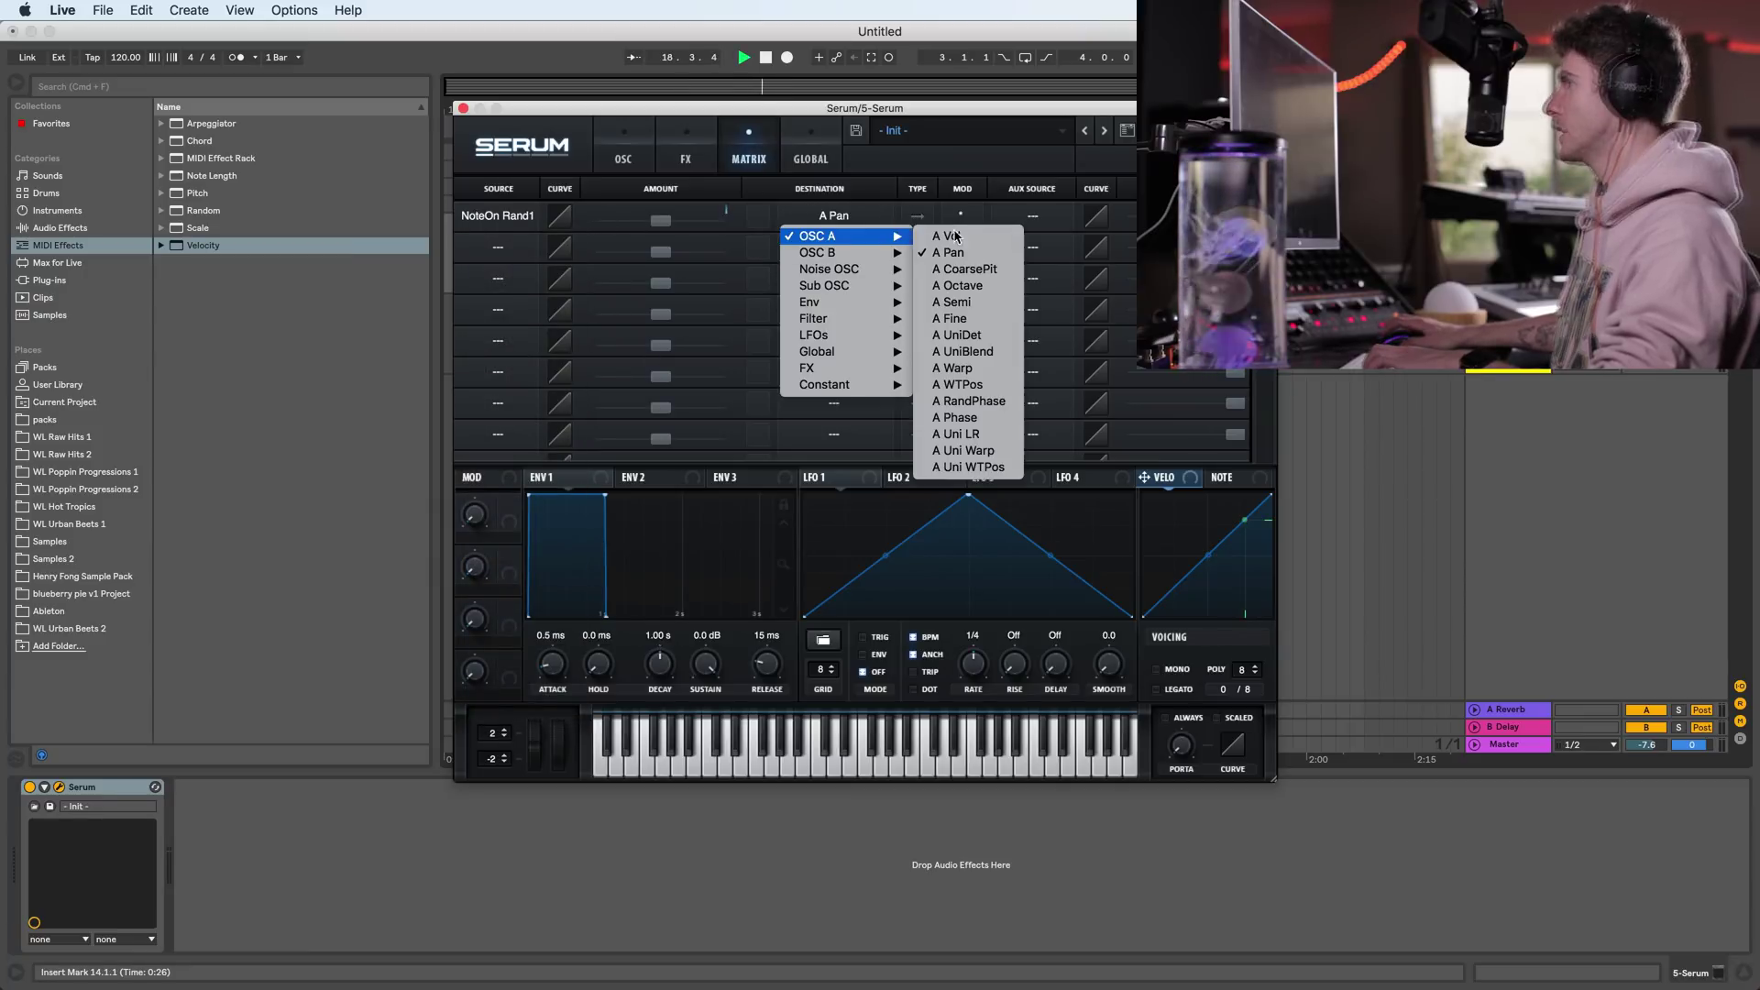
pyautogui.click(947, 253)
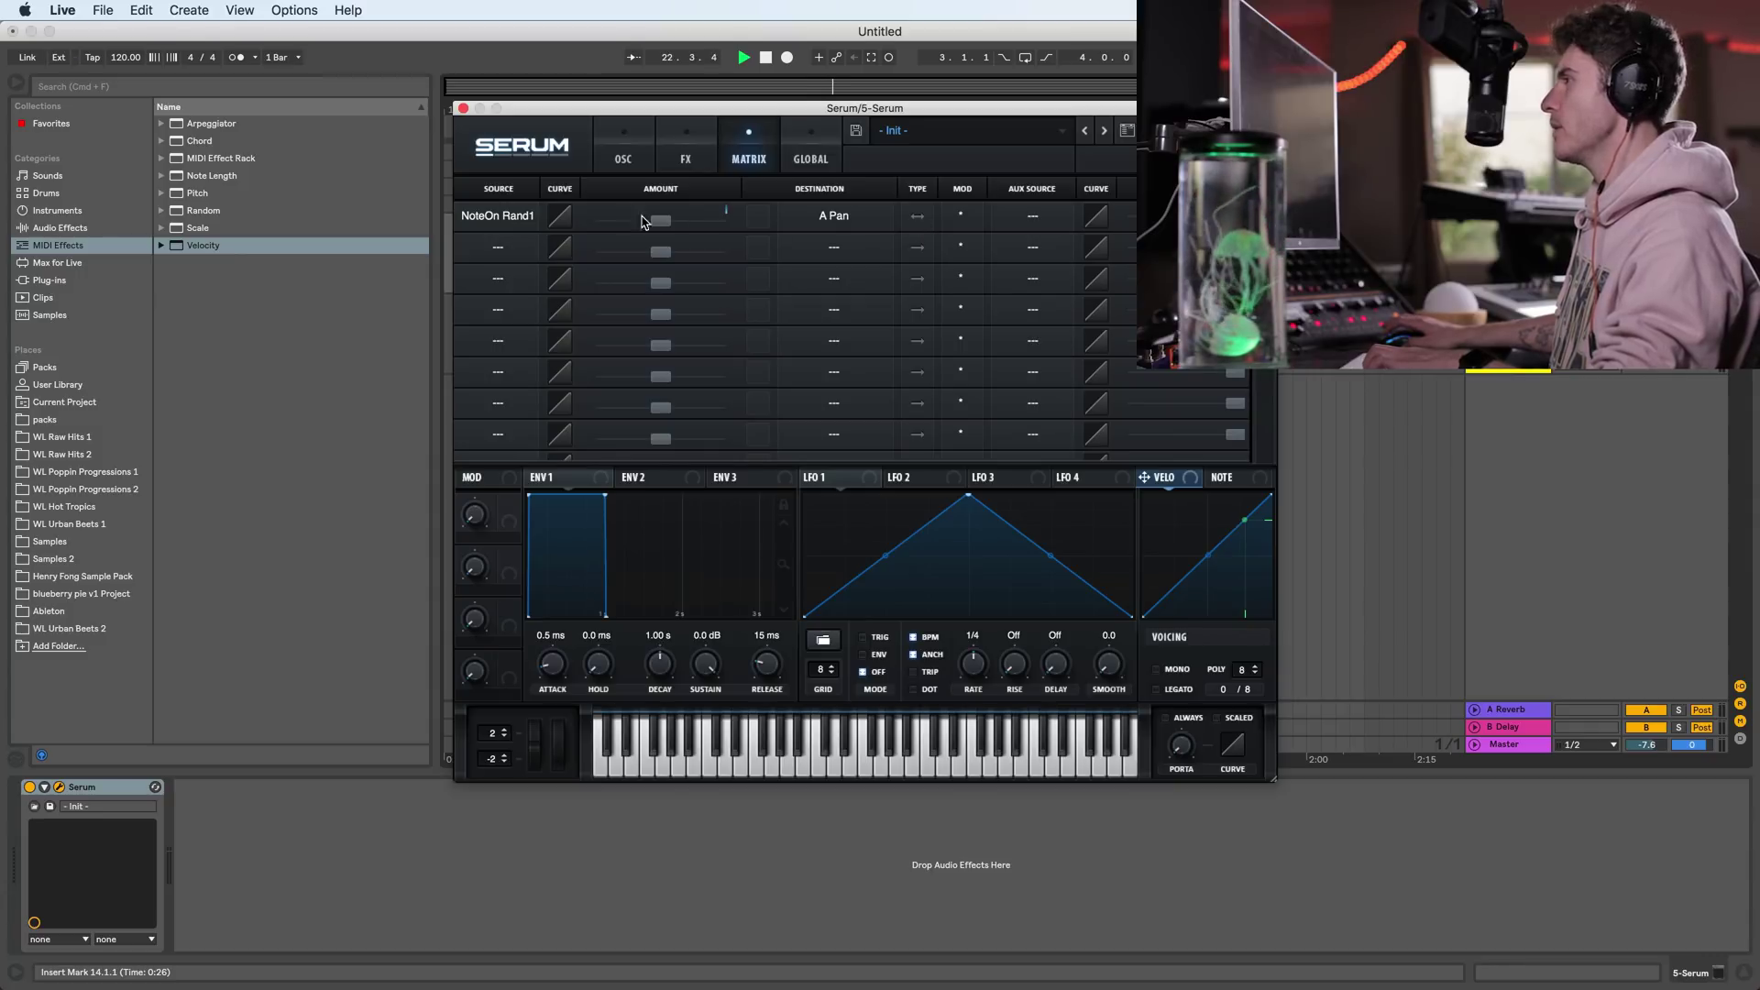
pyautogui.moveTo(673, 226)
pyautogui.click(627, 154)
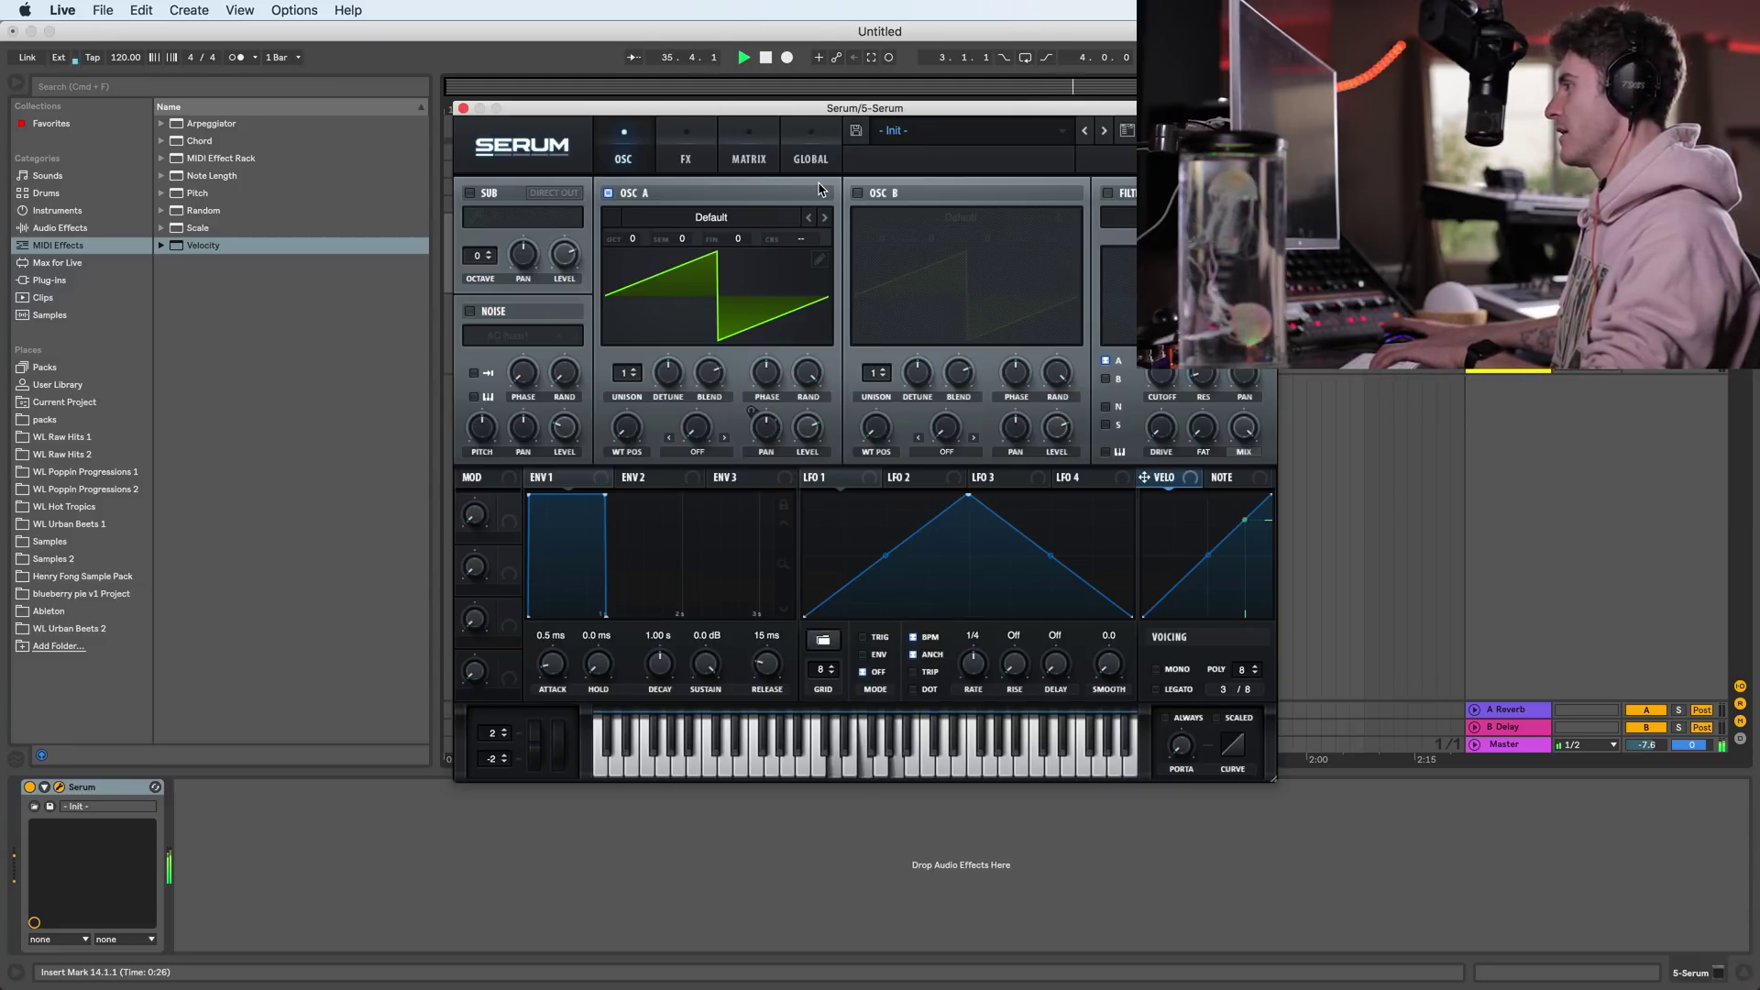
# - Raise Osc A unison to 7 voices and set a moderate NoteOn Rand1 → A Pan amount
pyautogui.moveTo(623, 373); pyautogui.dragTo(627, 352)
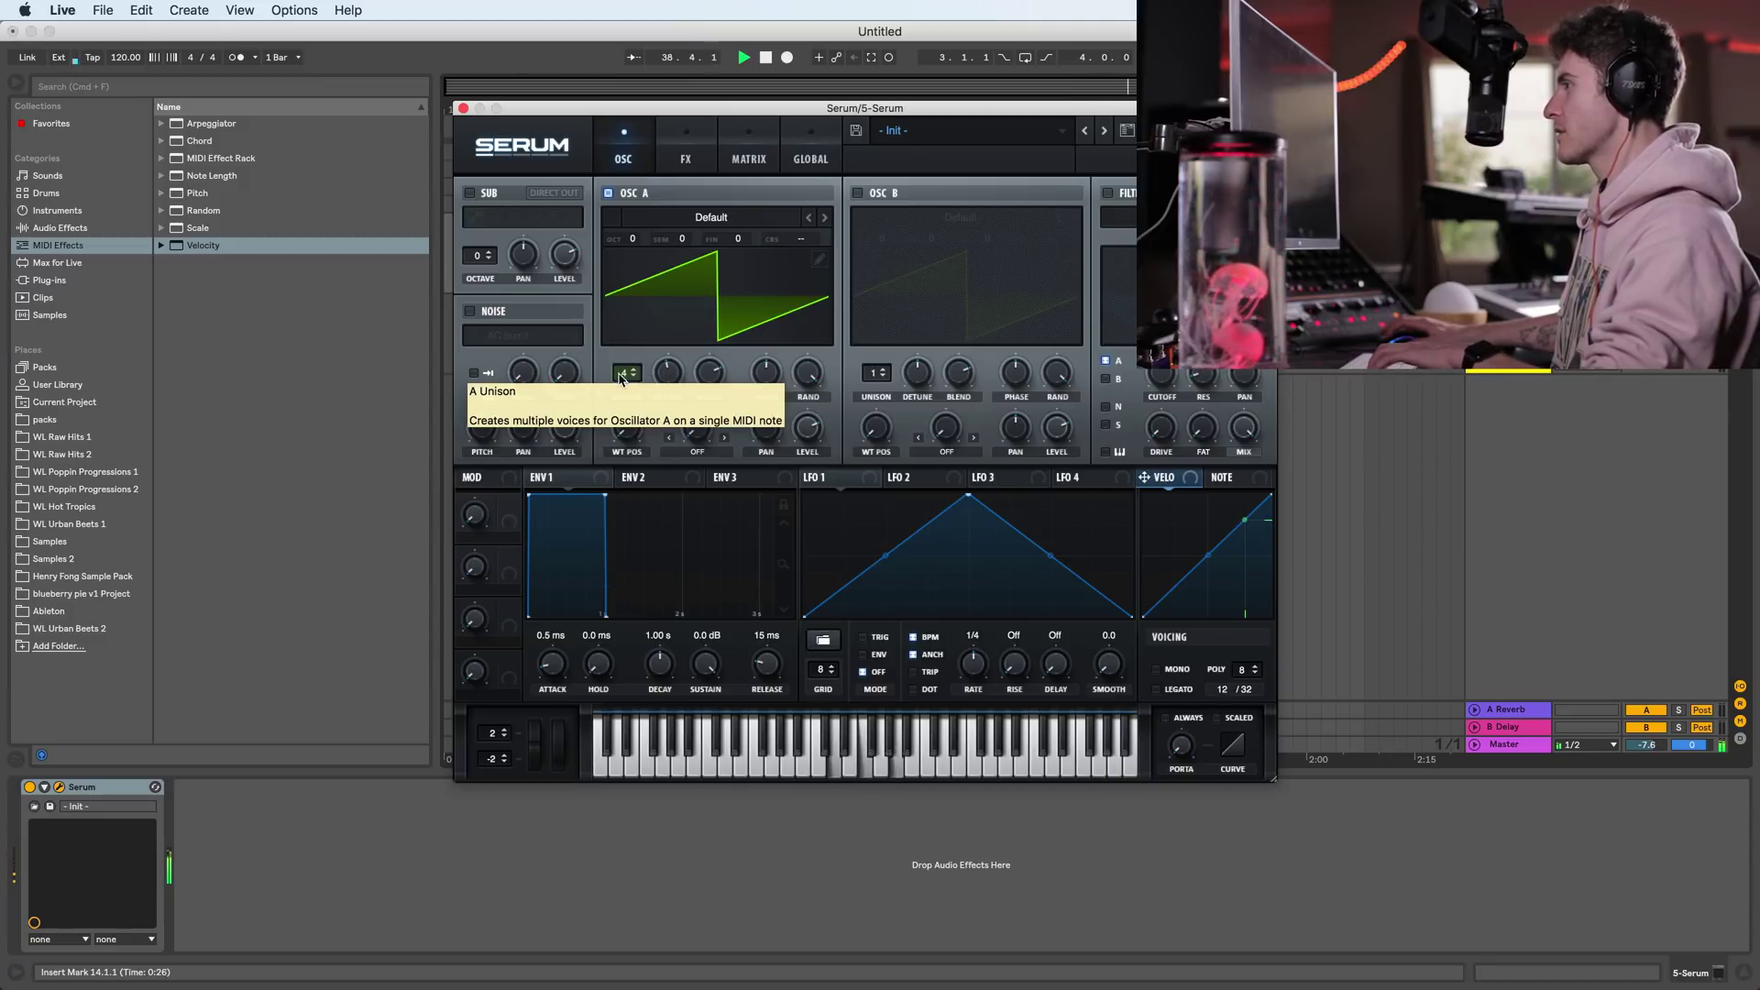
pyautogui.moveTo(635, 376); pyautogui.dragTo(635, 361)
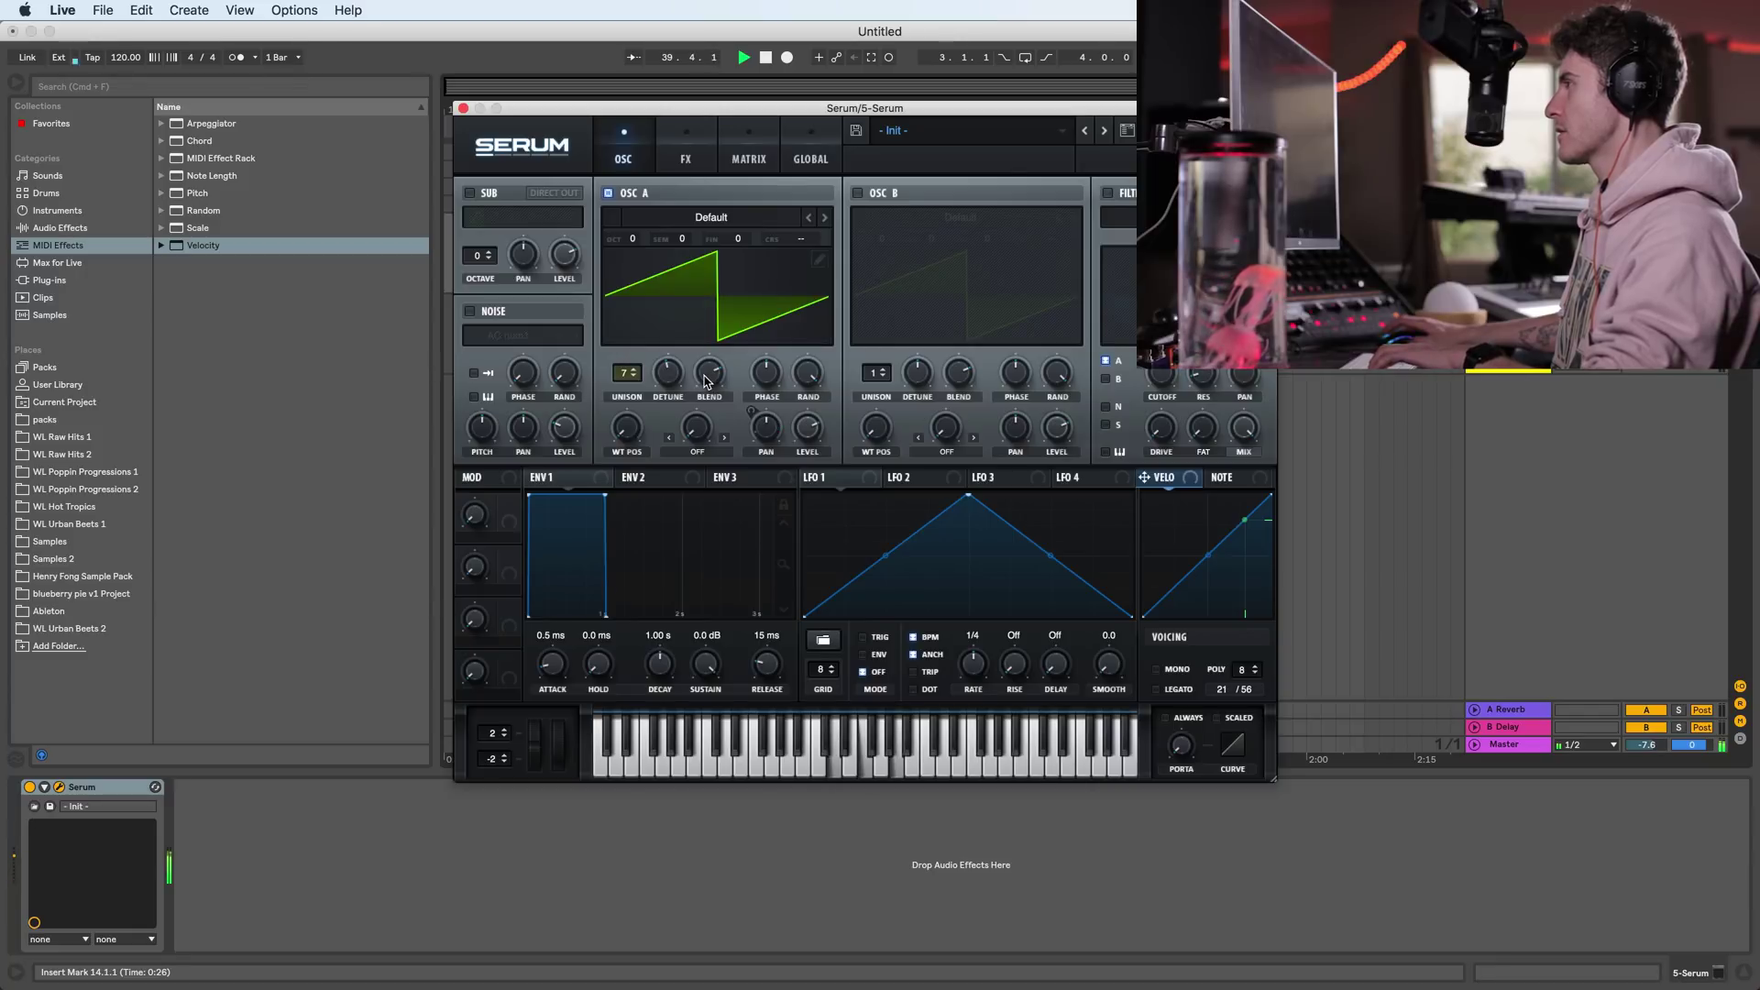
pyautogui.click(737, 162)
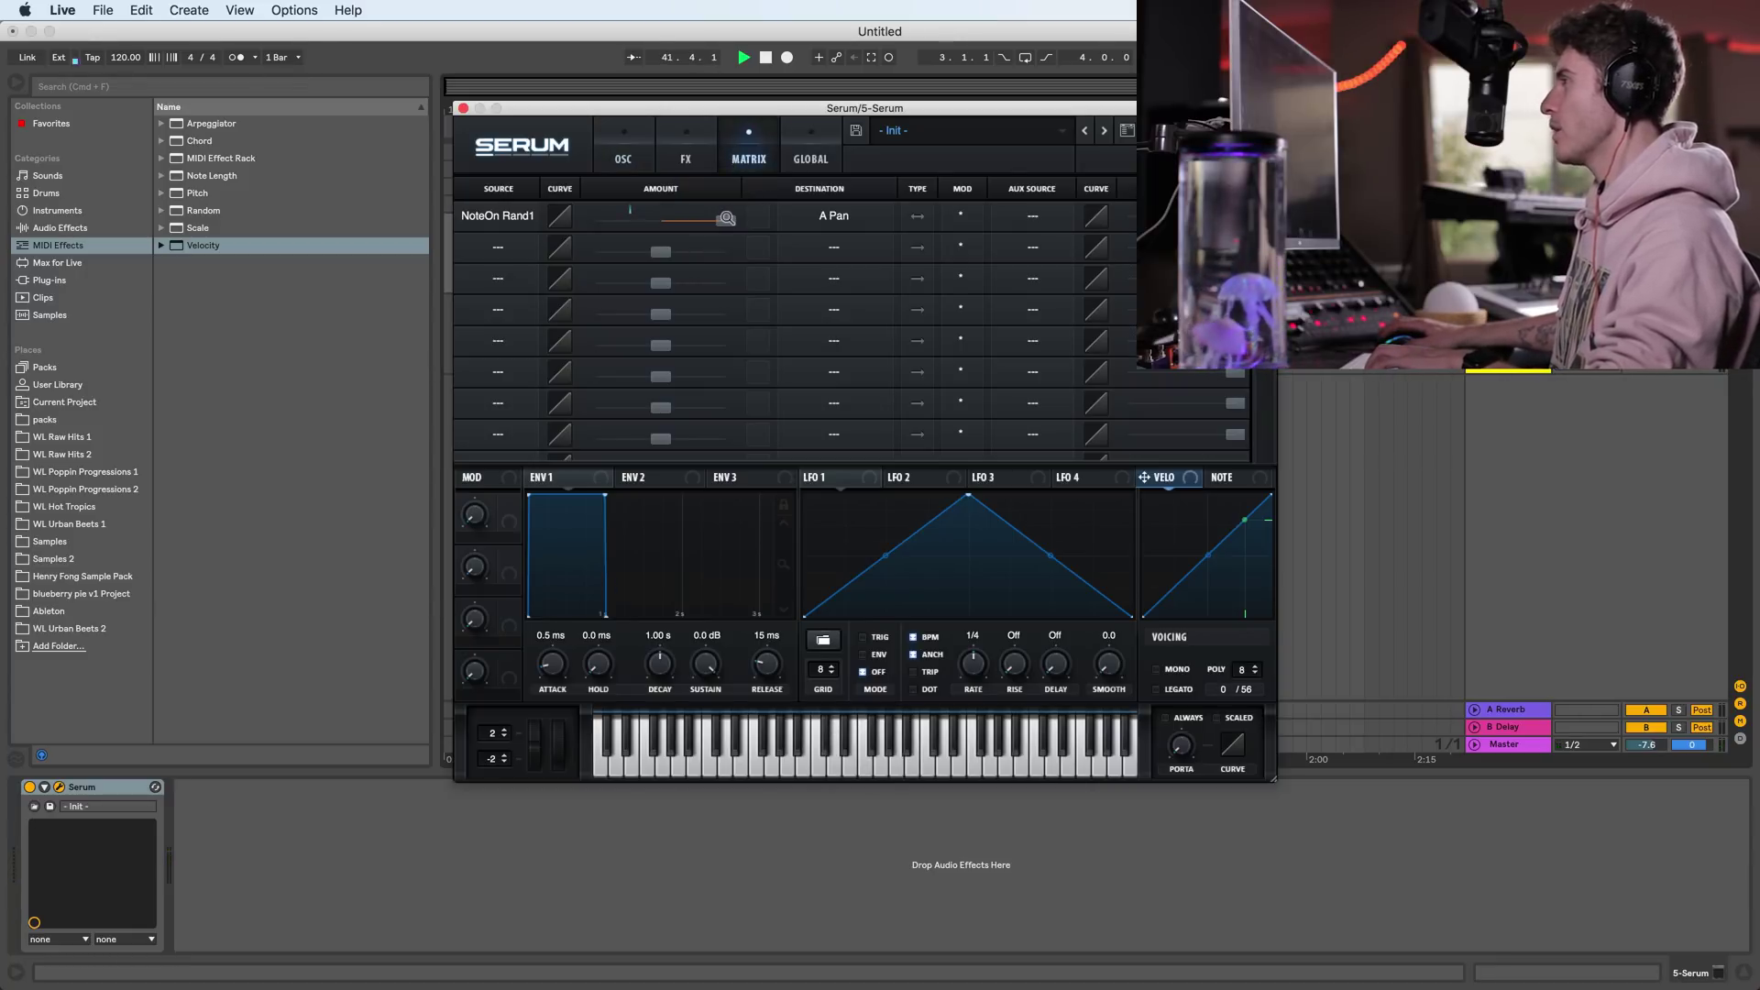
pyautogui.moveTo(728, 226); pyautogui.dragTo(694, 239)
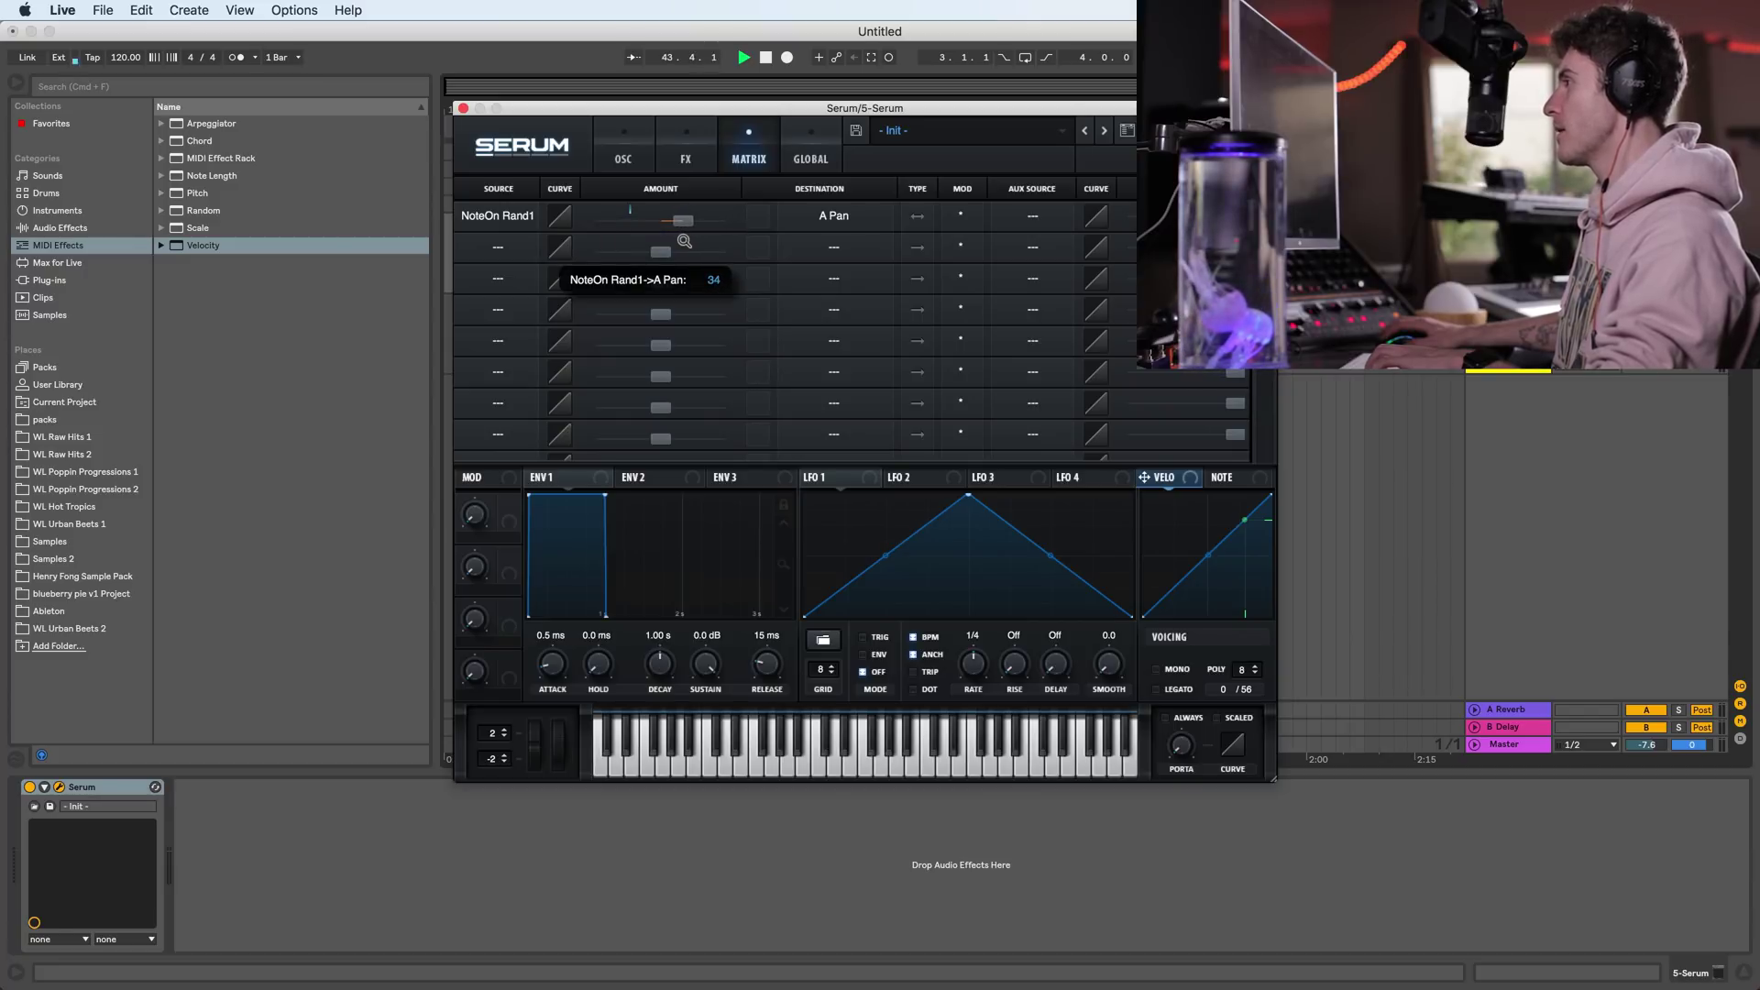
pyautogui.moveTo(681, 242); pyautogui.dragTo(690, 241)
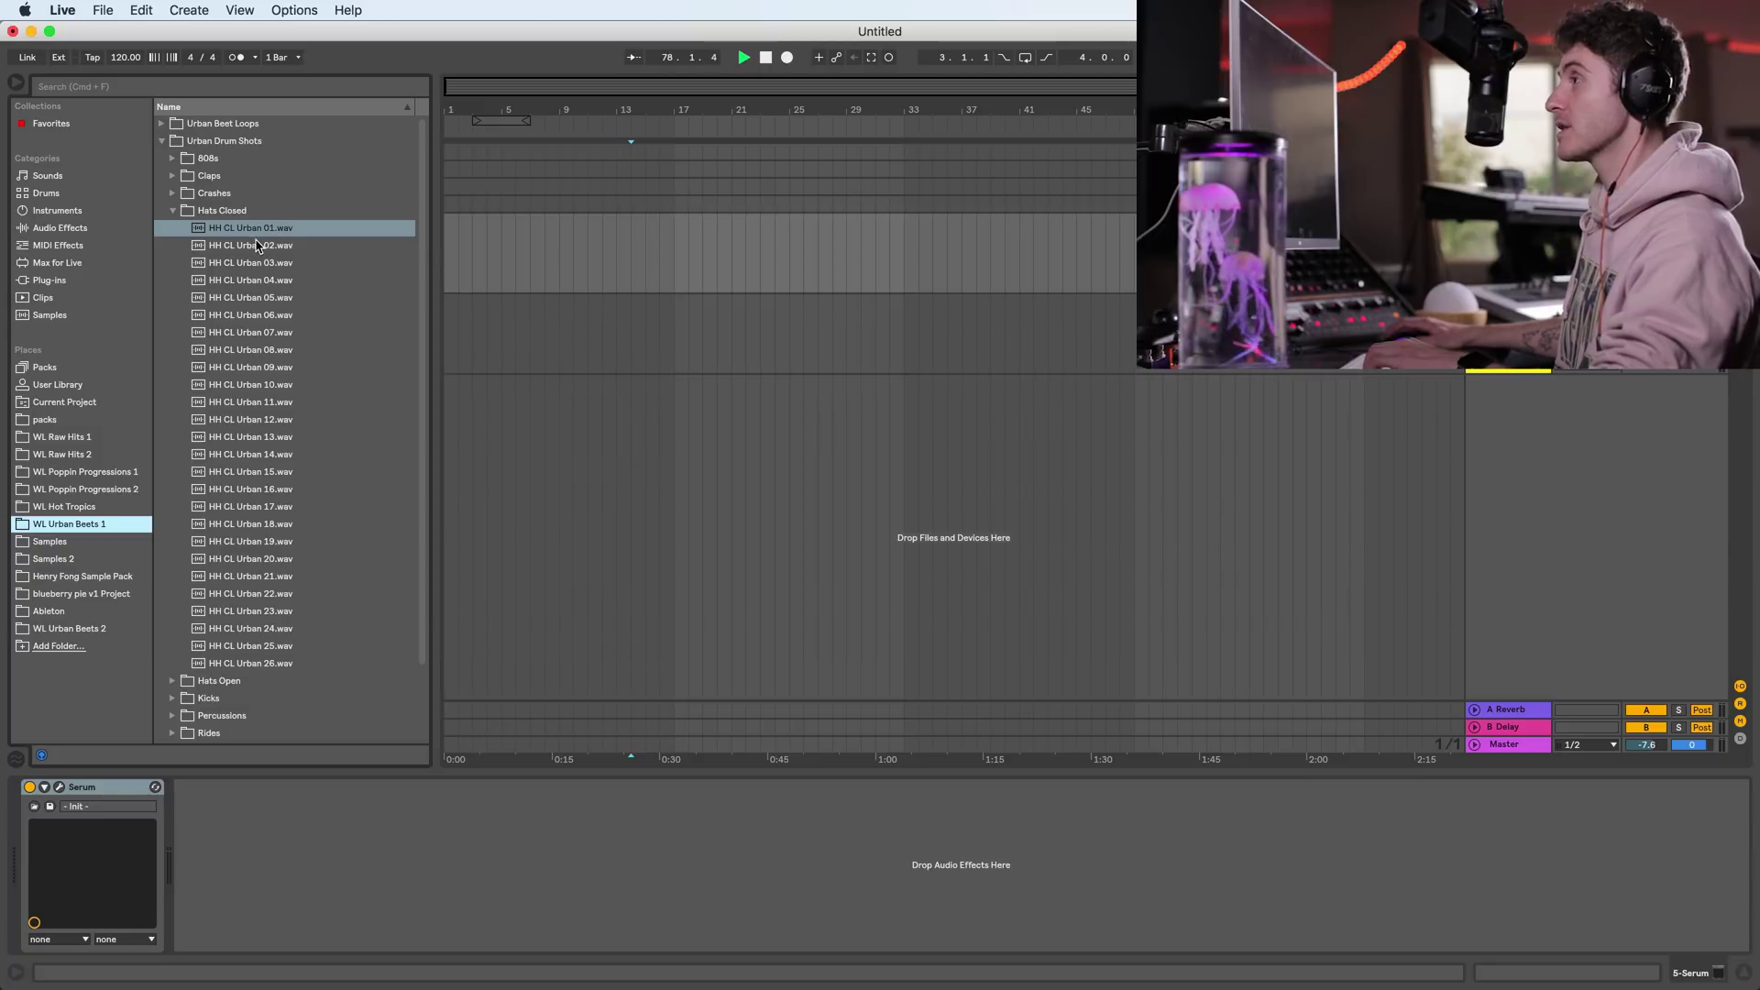
# - Drop HH CL Urban 01.wav onto a new track and convert its Simpler into a Sampler
pyautogui.click(256, 240)
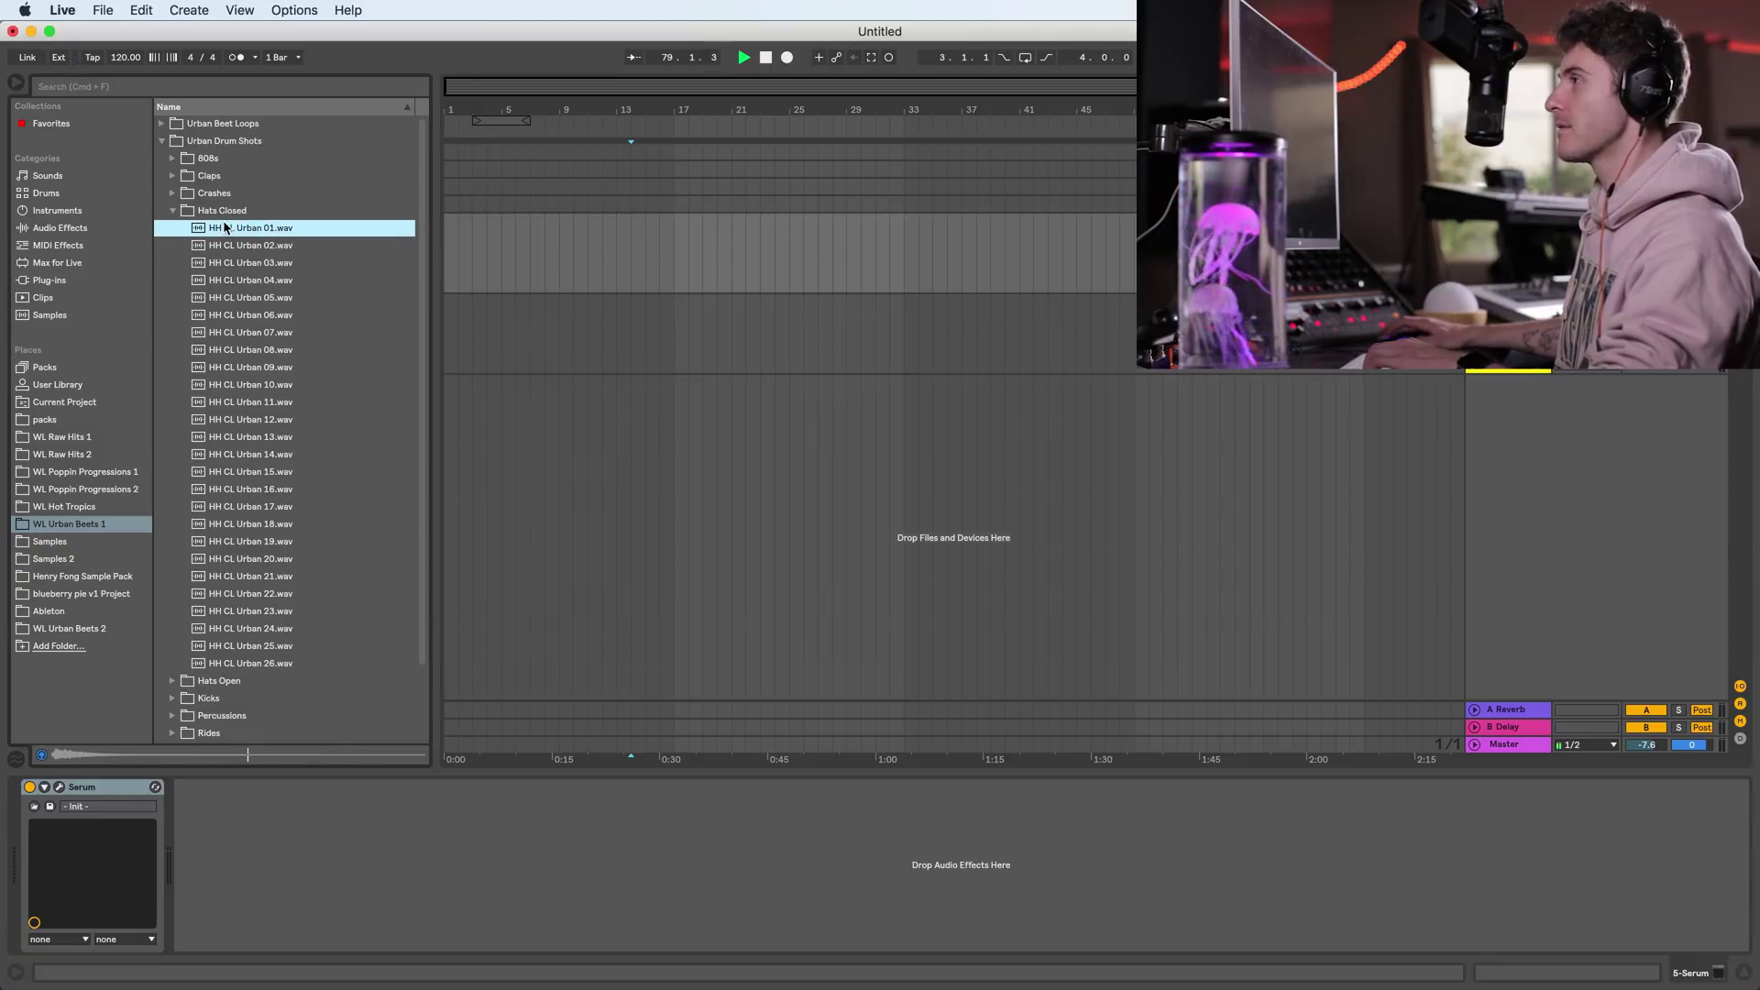
pyautogui.moveTo(261, 237); pyautogui.dragTo(616, 273)
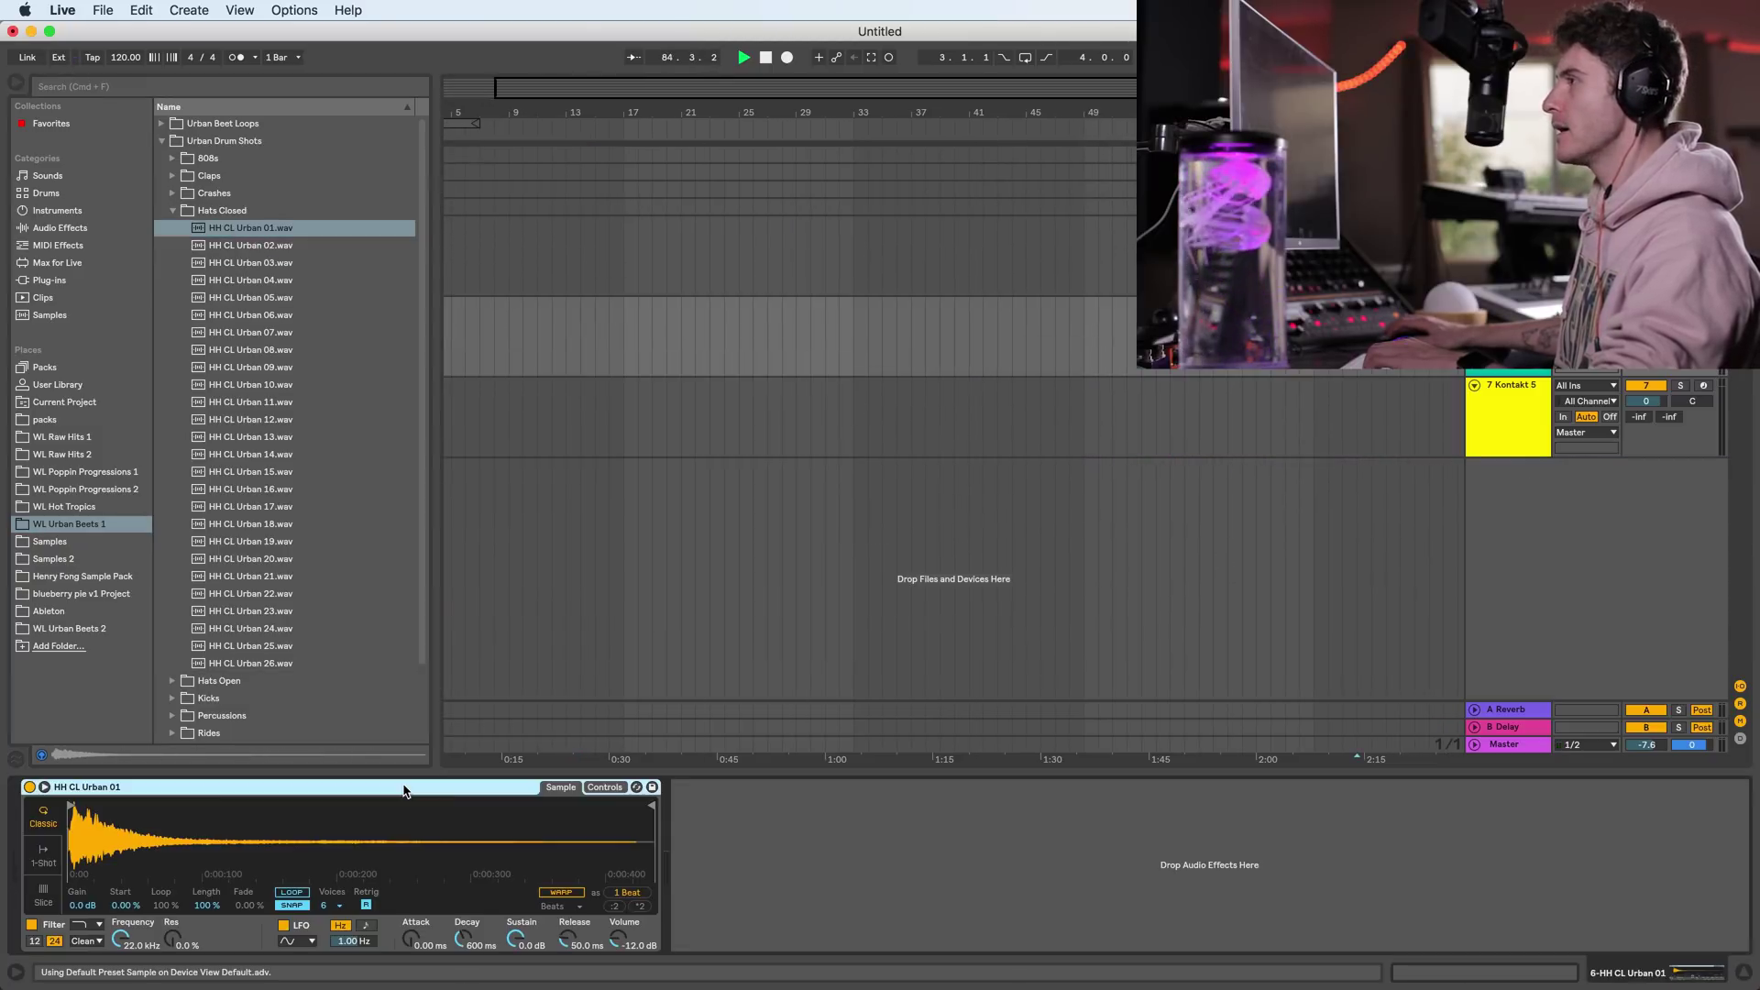
pyautogui.rightClick(407, 790)
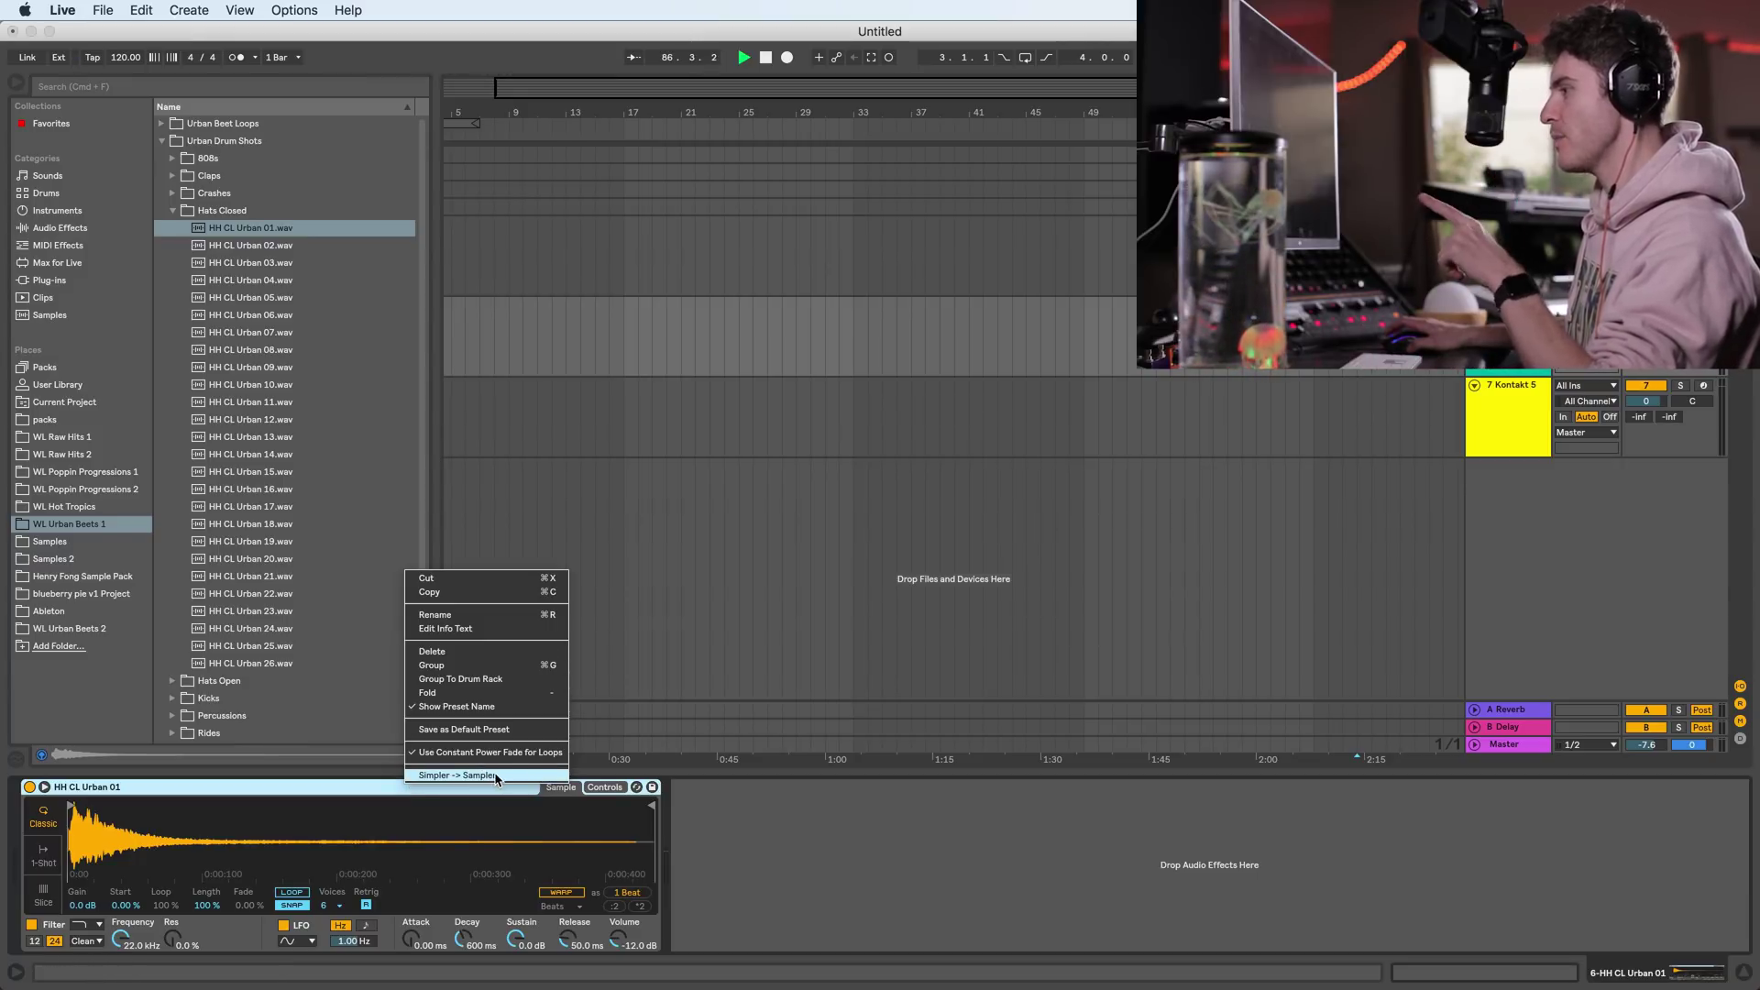
pyautogui.rightClick(400, 787)
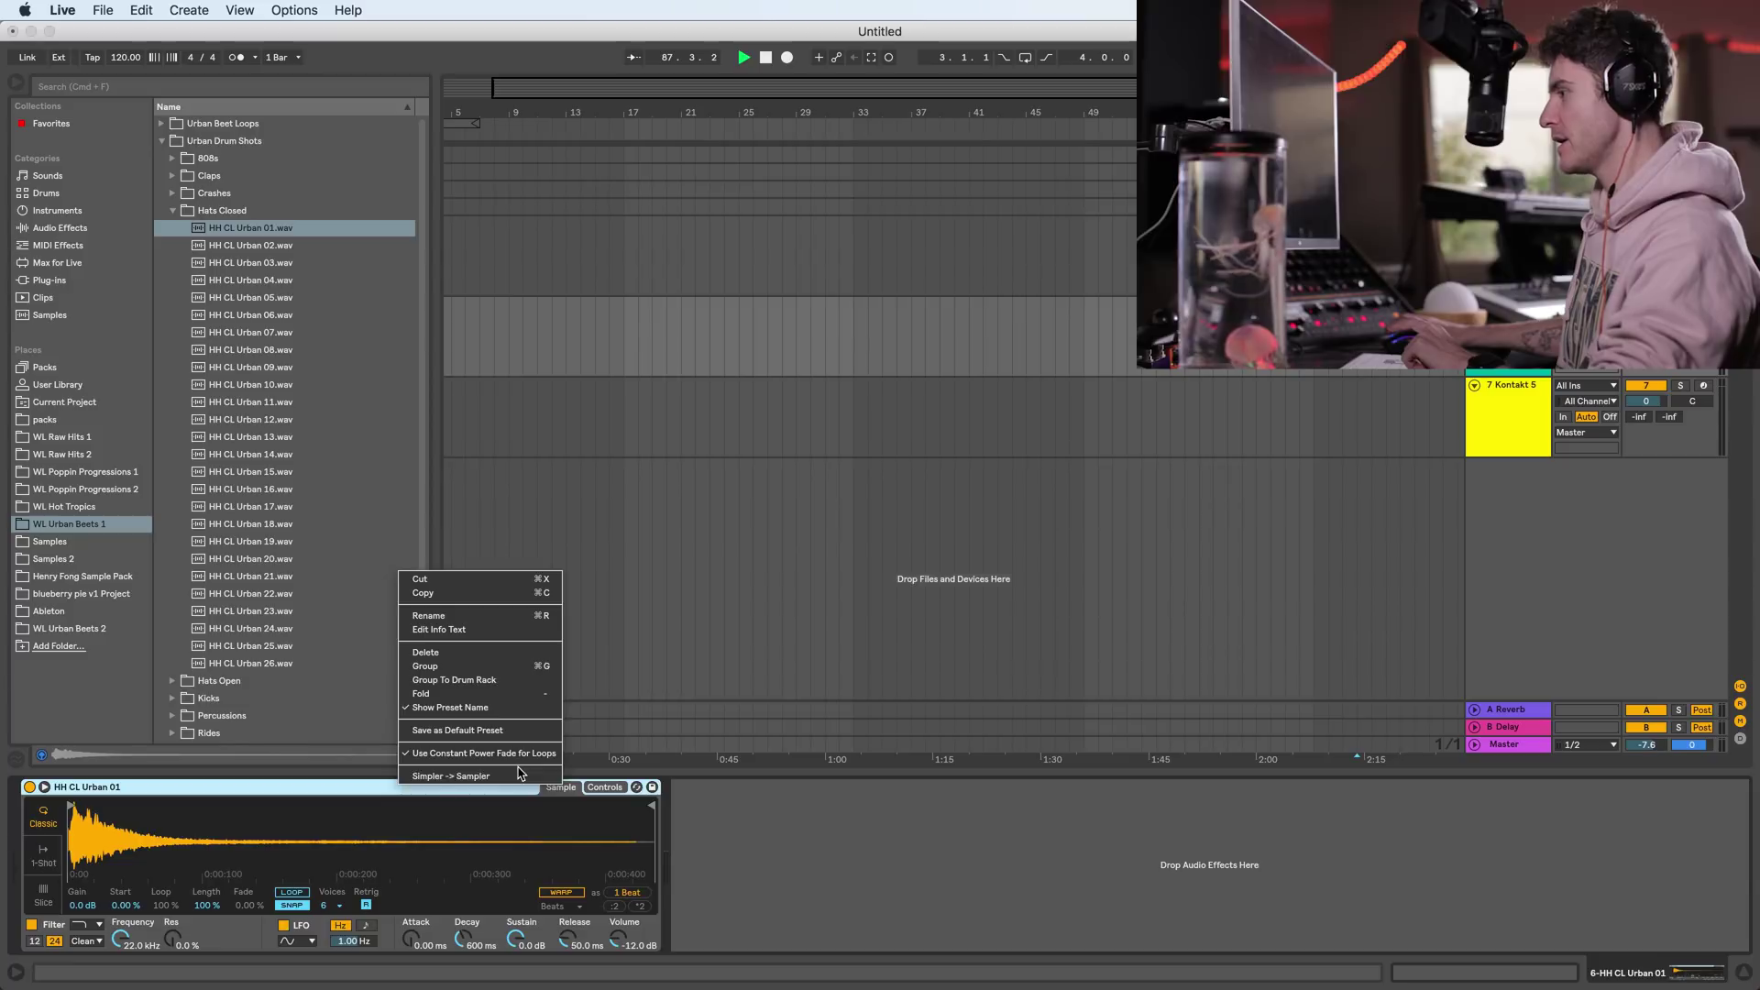
pyautogui.click(488, 776)
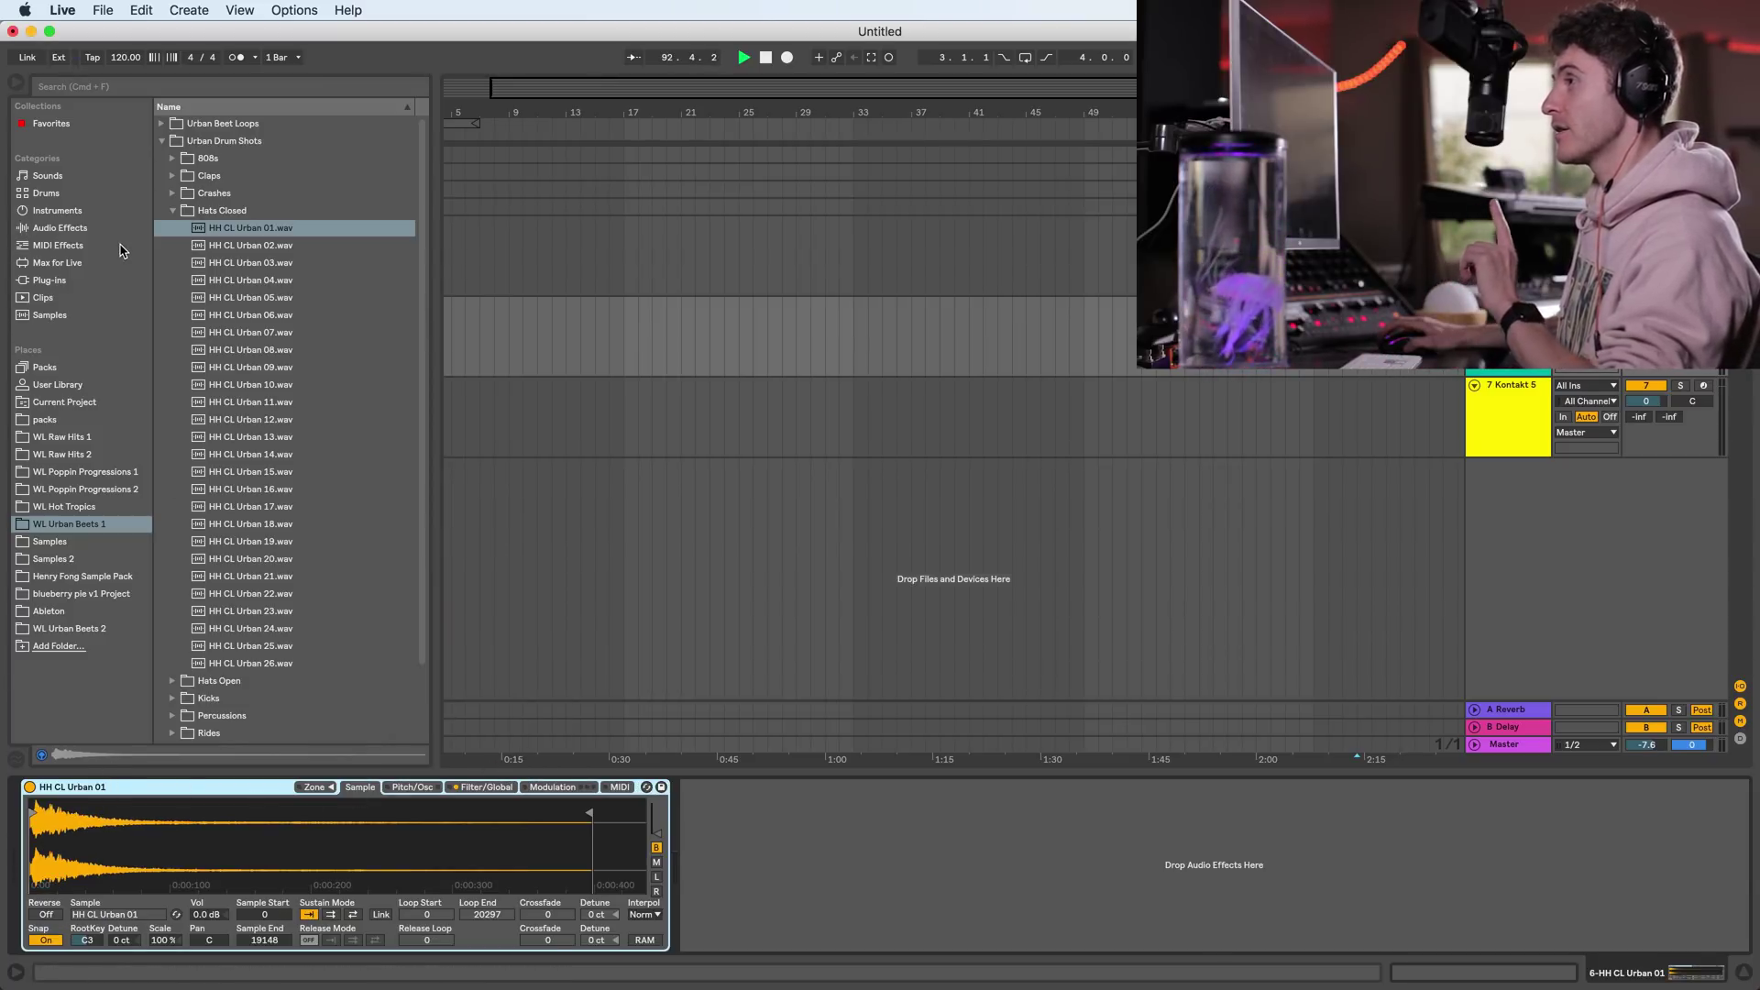
# - Insert a Velocity MIDI effect before the hi-hat Sampler with Random raised to 64
pyautogui.click(58, 246)
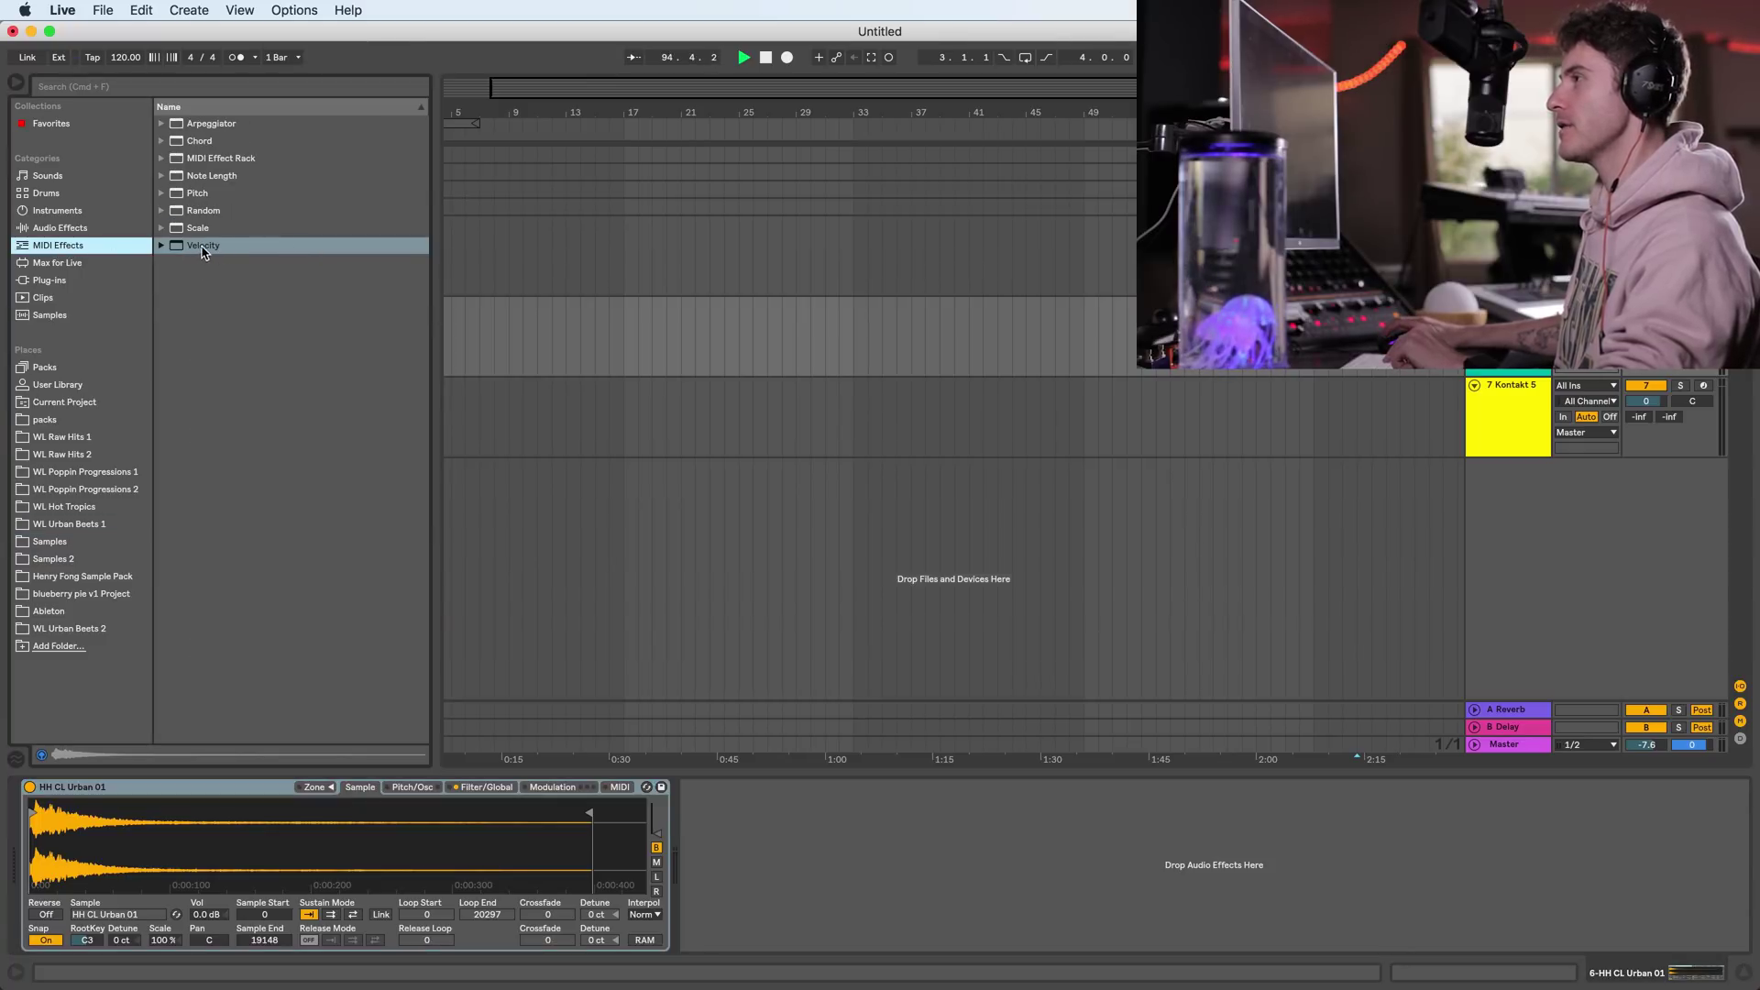
pyautogui.click(204, 248)
pyautogui.moveTo(228, 254)
pyautogui.mouseDown()
pyautogui.moveTo(162, 603)
pyautogui.moveTo(71, 852)
pyautogui.moveTo(21, 869)
pyautogui.mouseUp()
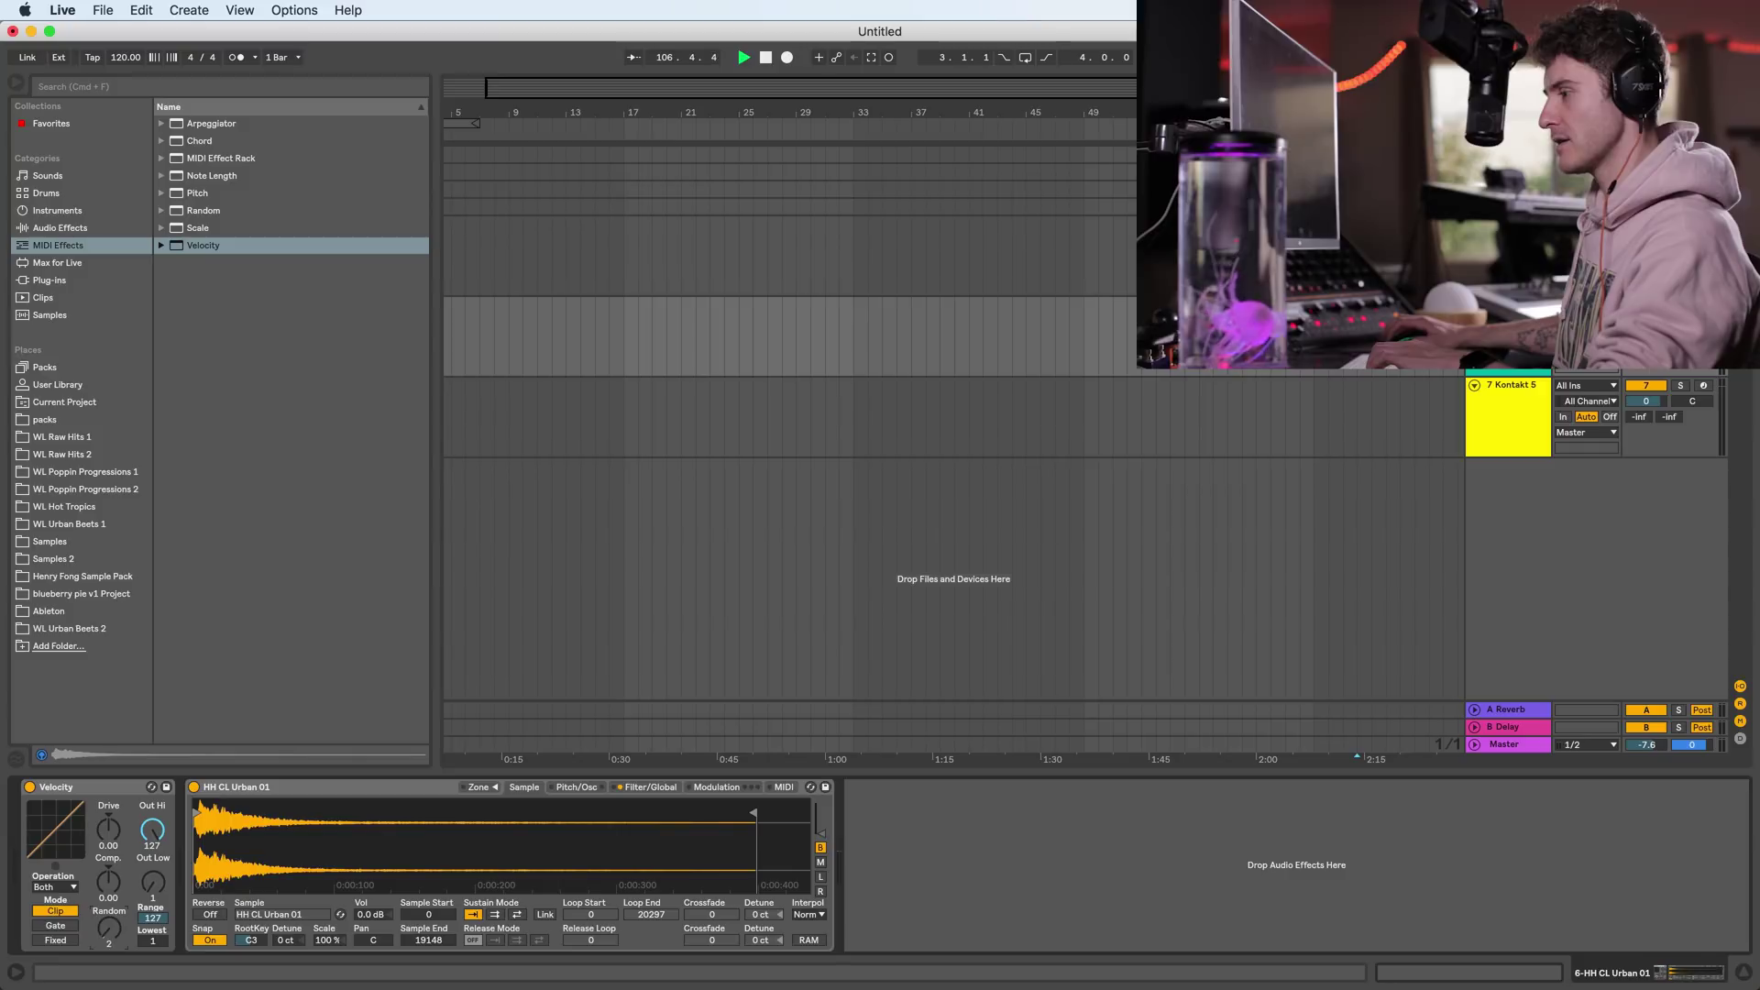
pyautogui.moveTo(108, 928); pyautogui.dragTo(108, 905)
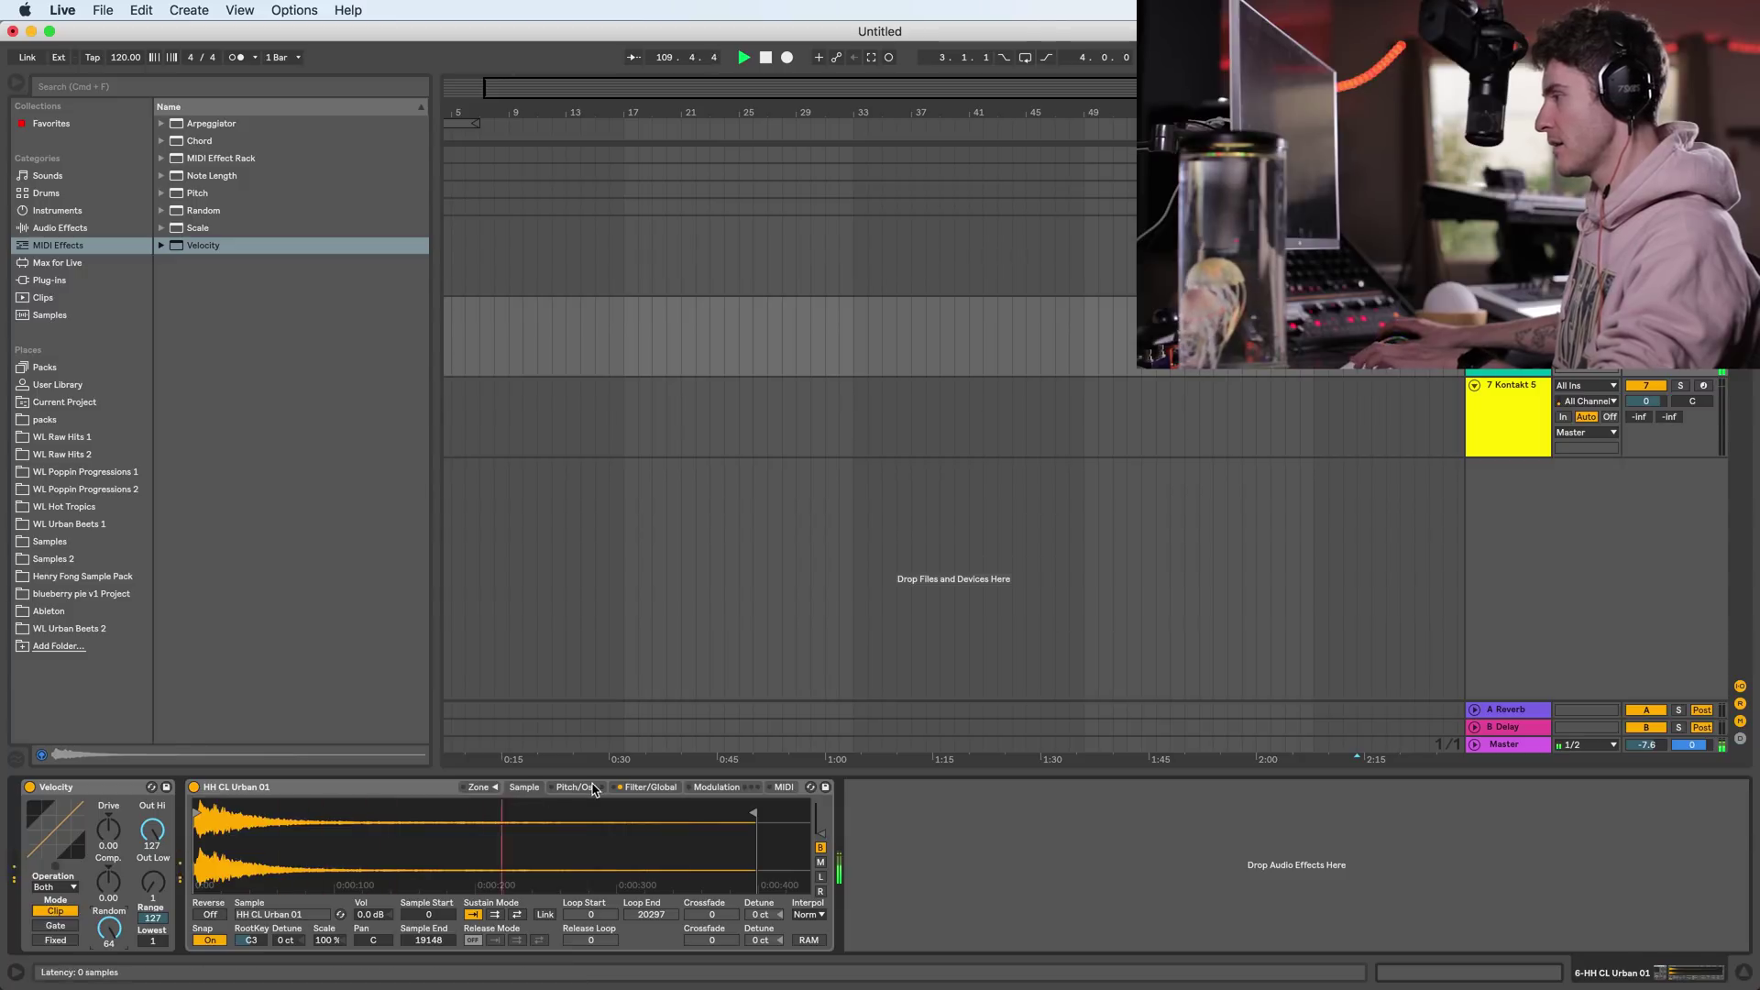
# - Lower the Sampler's Vol<Vel setting on its Filter/Global page
pyautogui.click(649, 789)
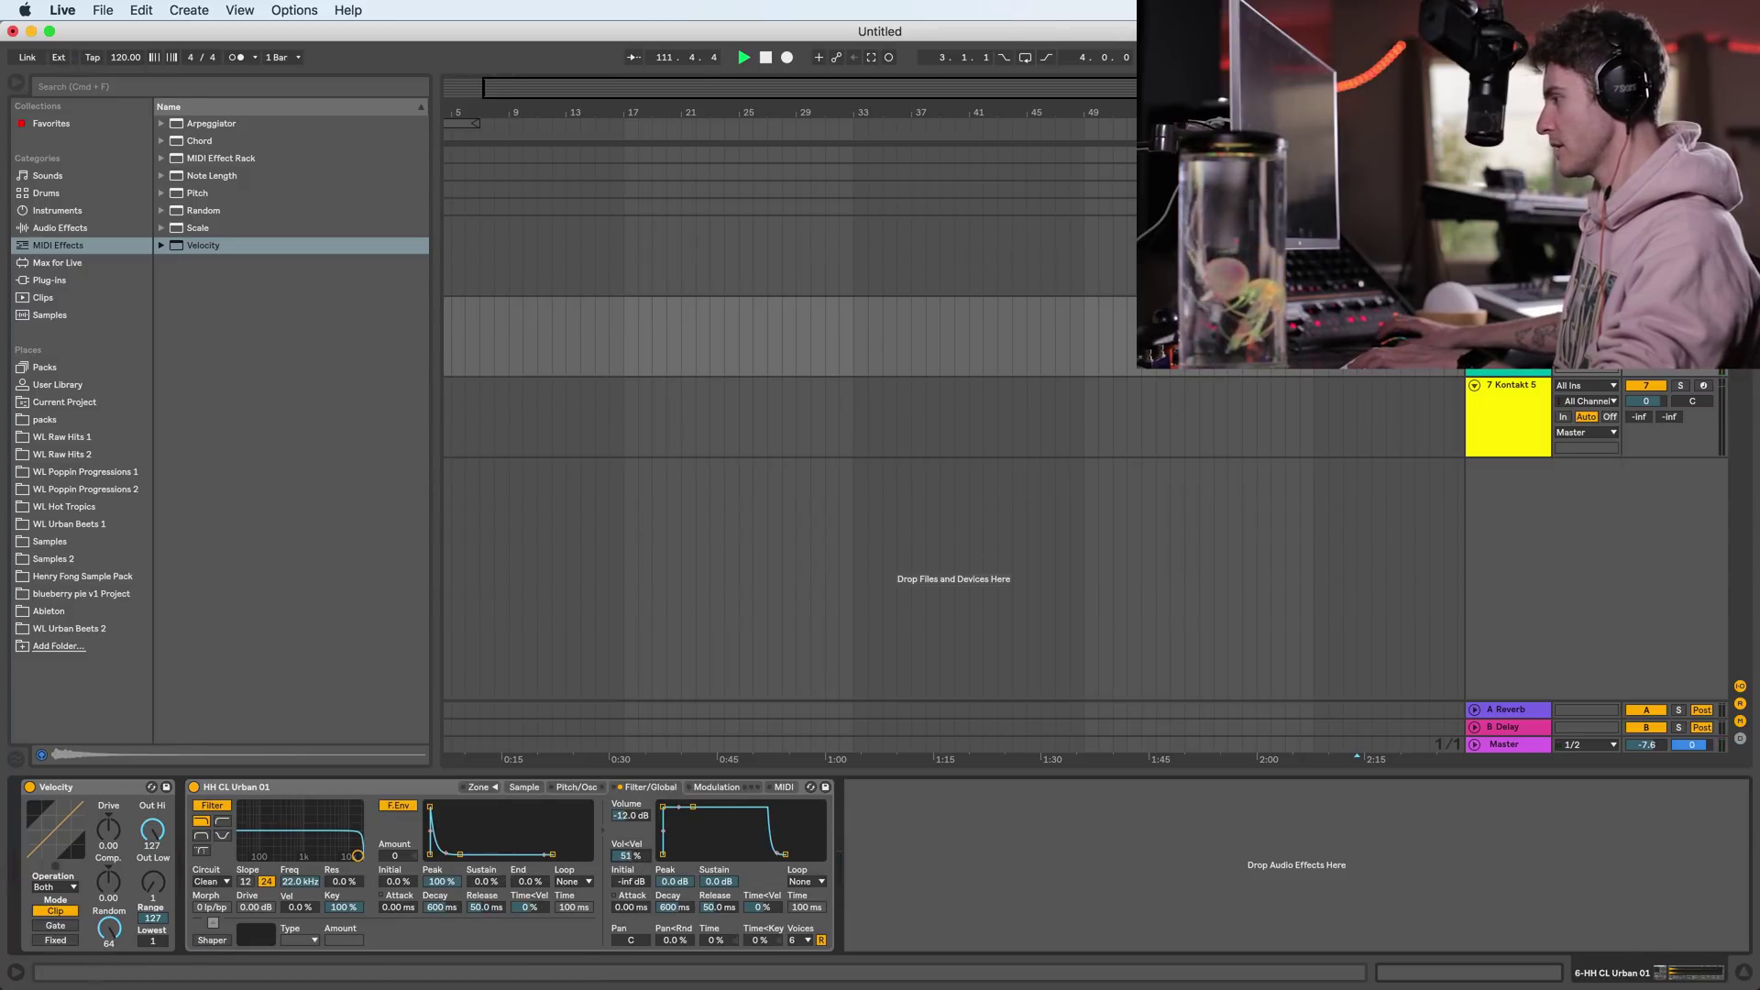
pyautogui.moveTo(639, 862); pyautogui.dragTo(639, 859)
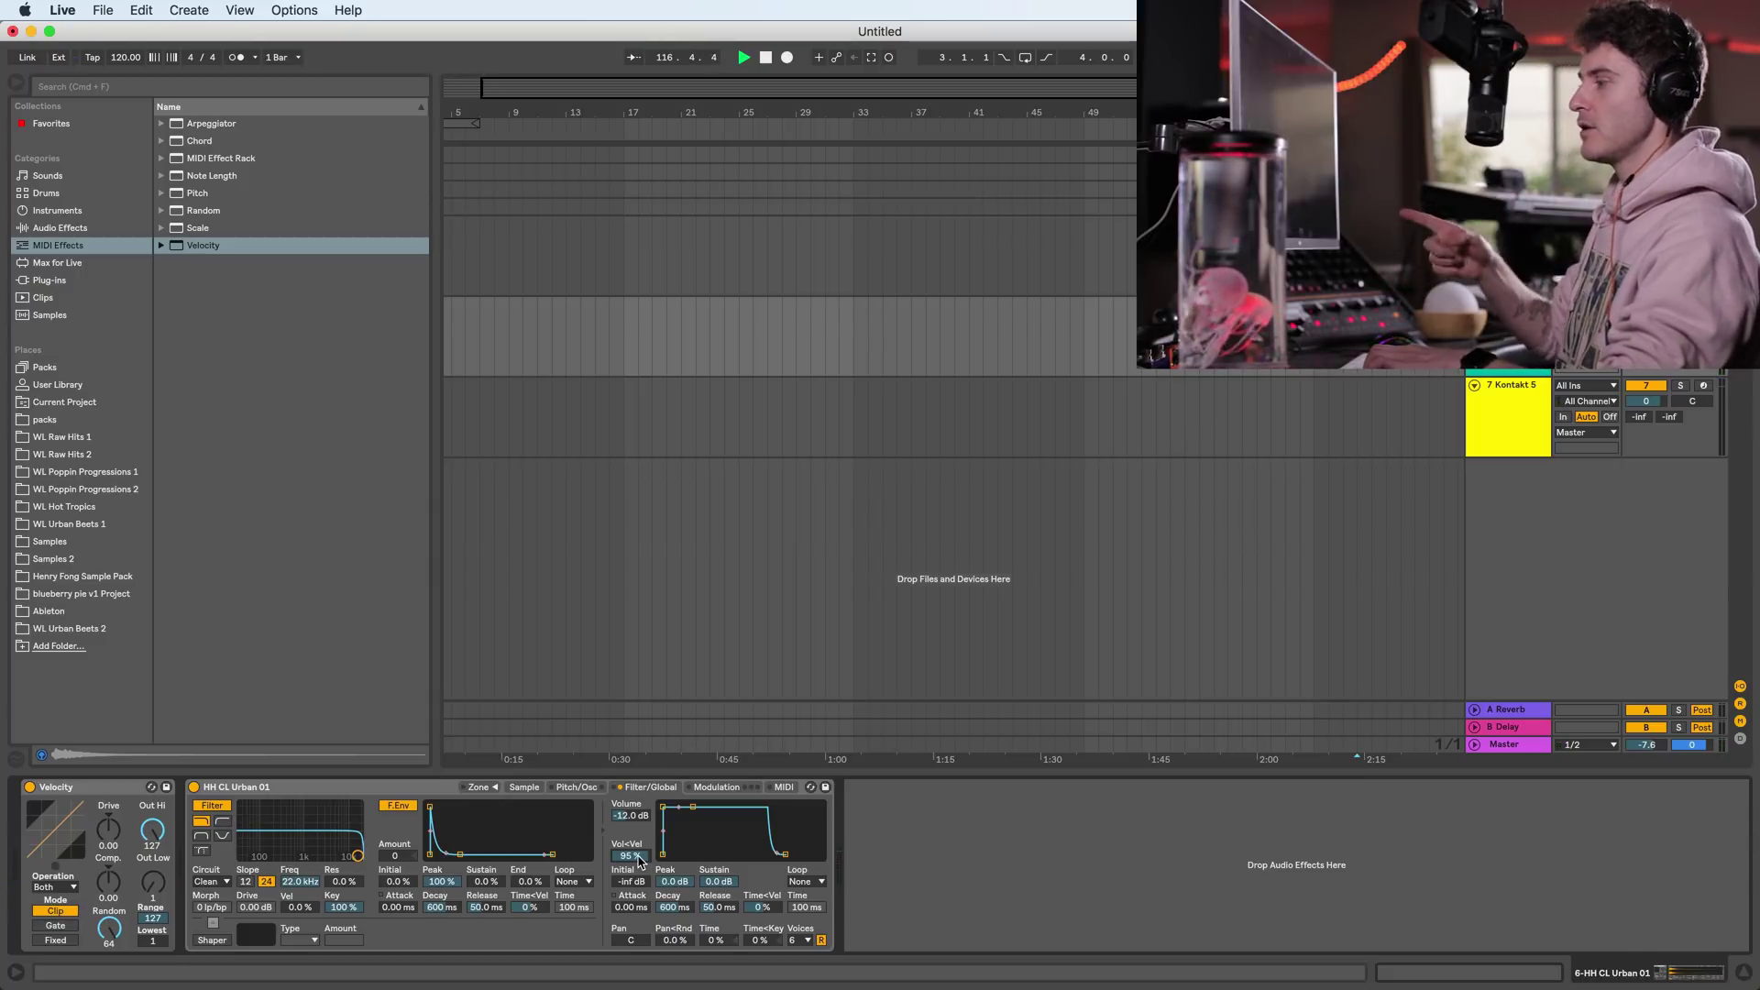
pyautogui.moveTo(639, 860); pyautogui.dragTo(639, 865)
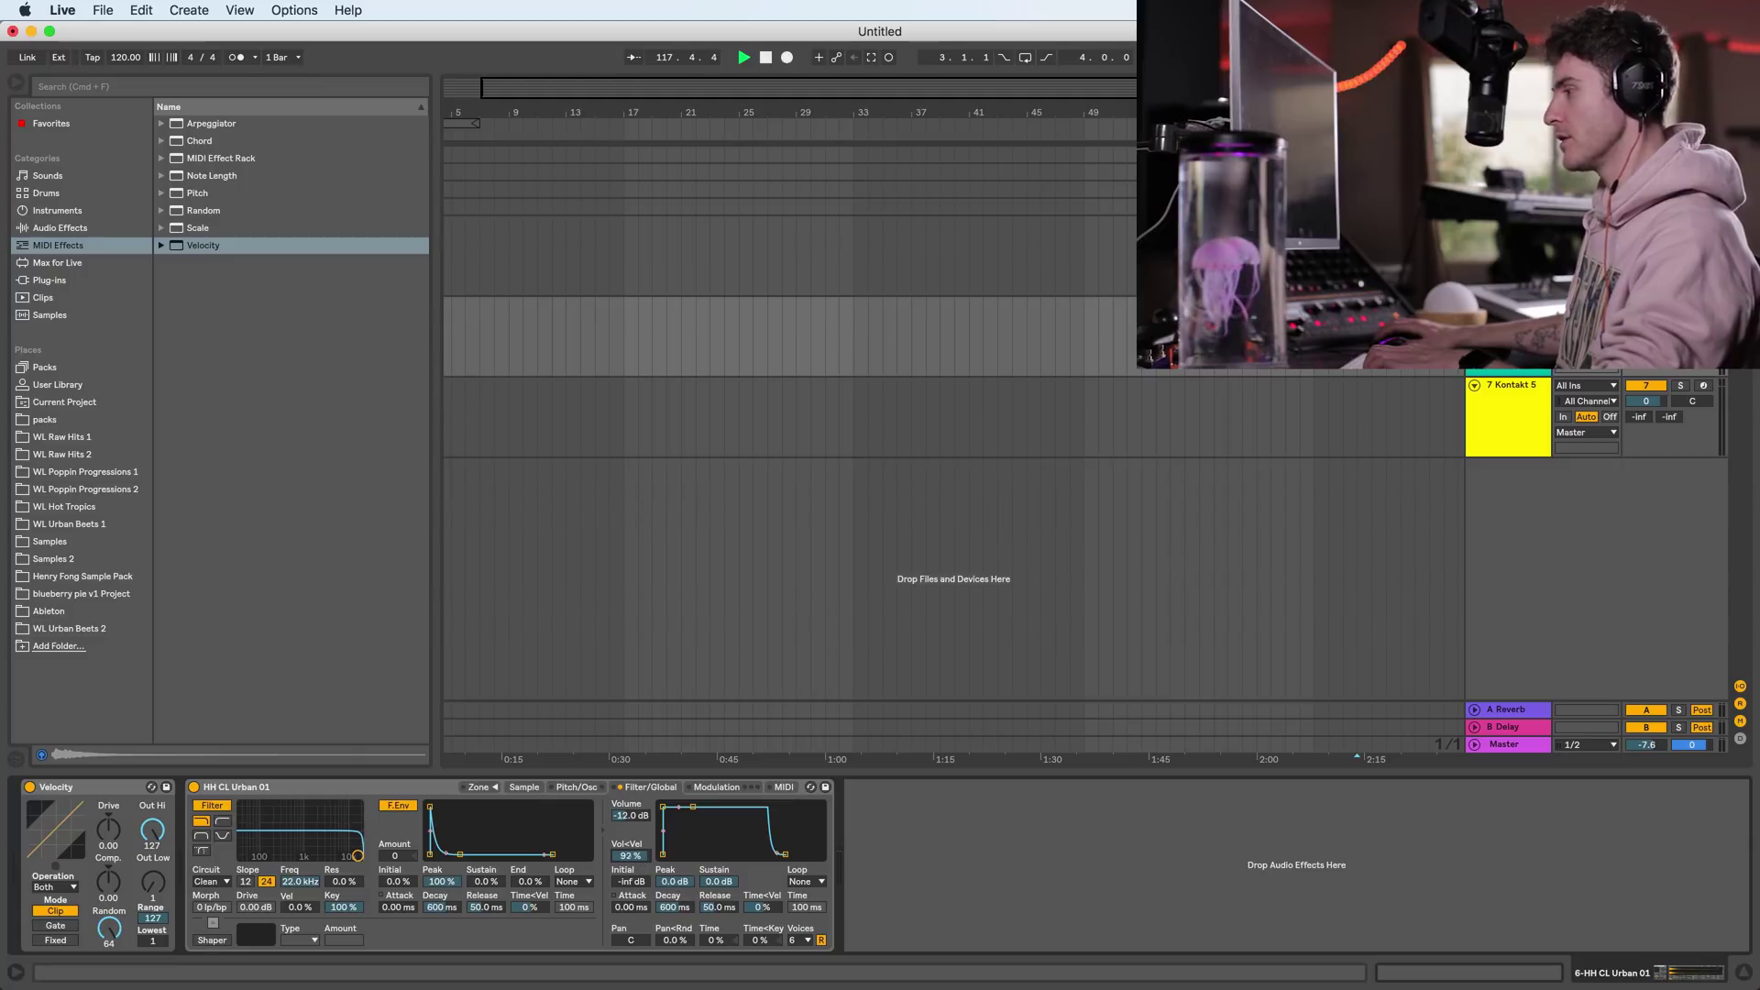
# - In the Sampler's MIDI tab, route Velocity to Panorama with an amount of 5.97
pyautogui.click(702, 788)
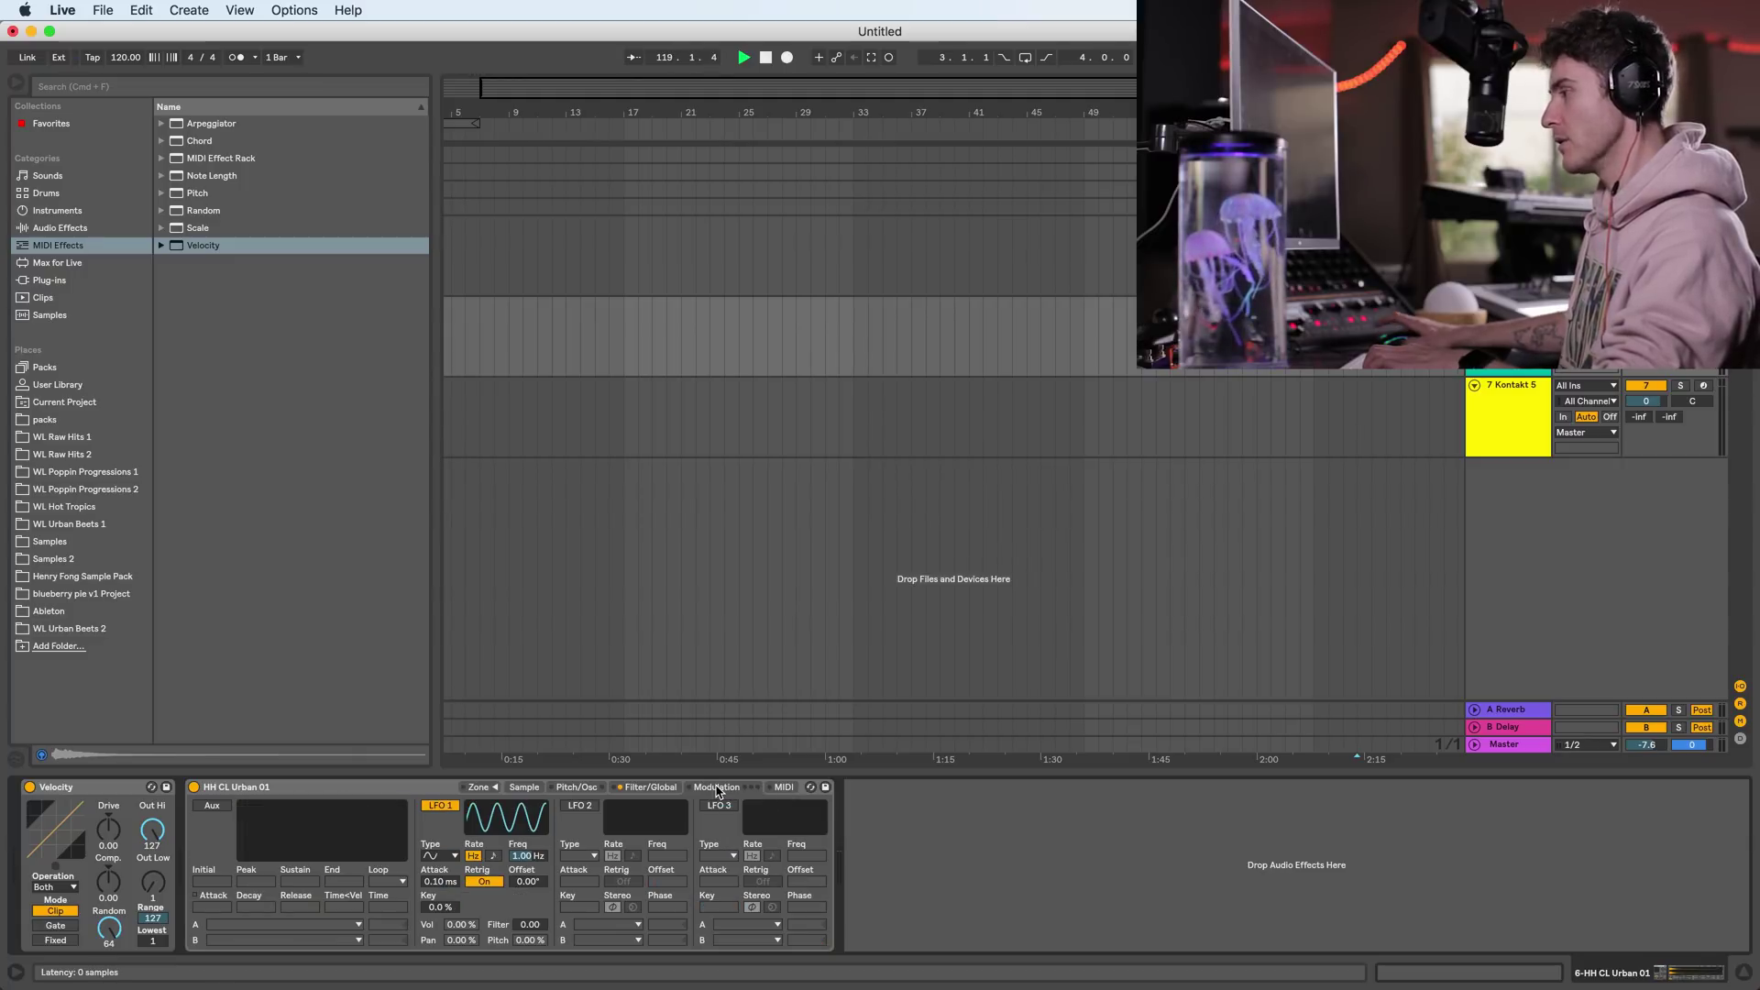
pyautogui.click(783, 788)
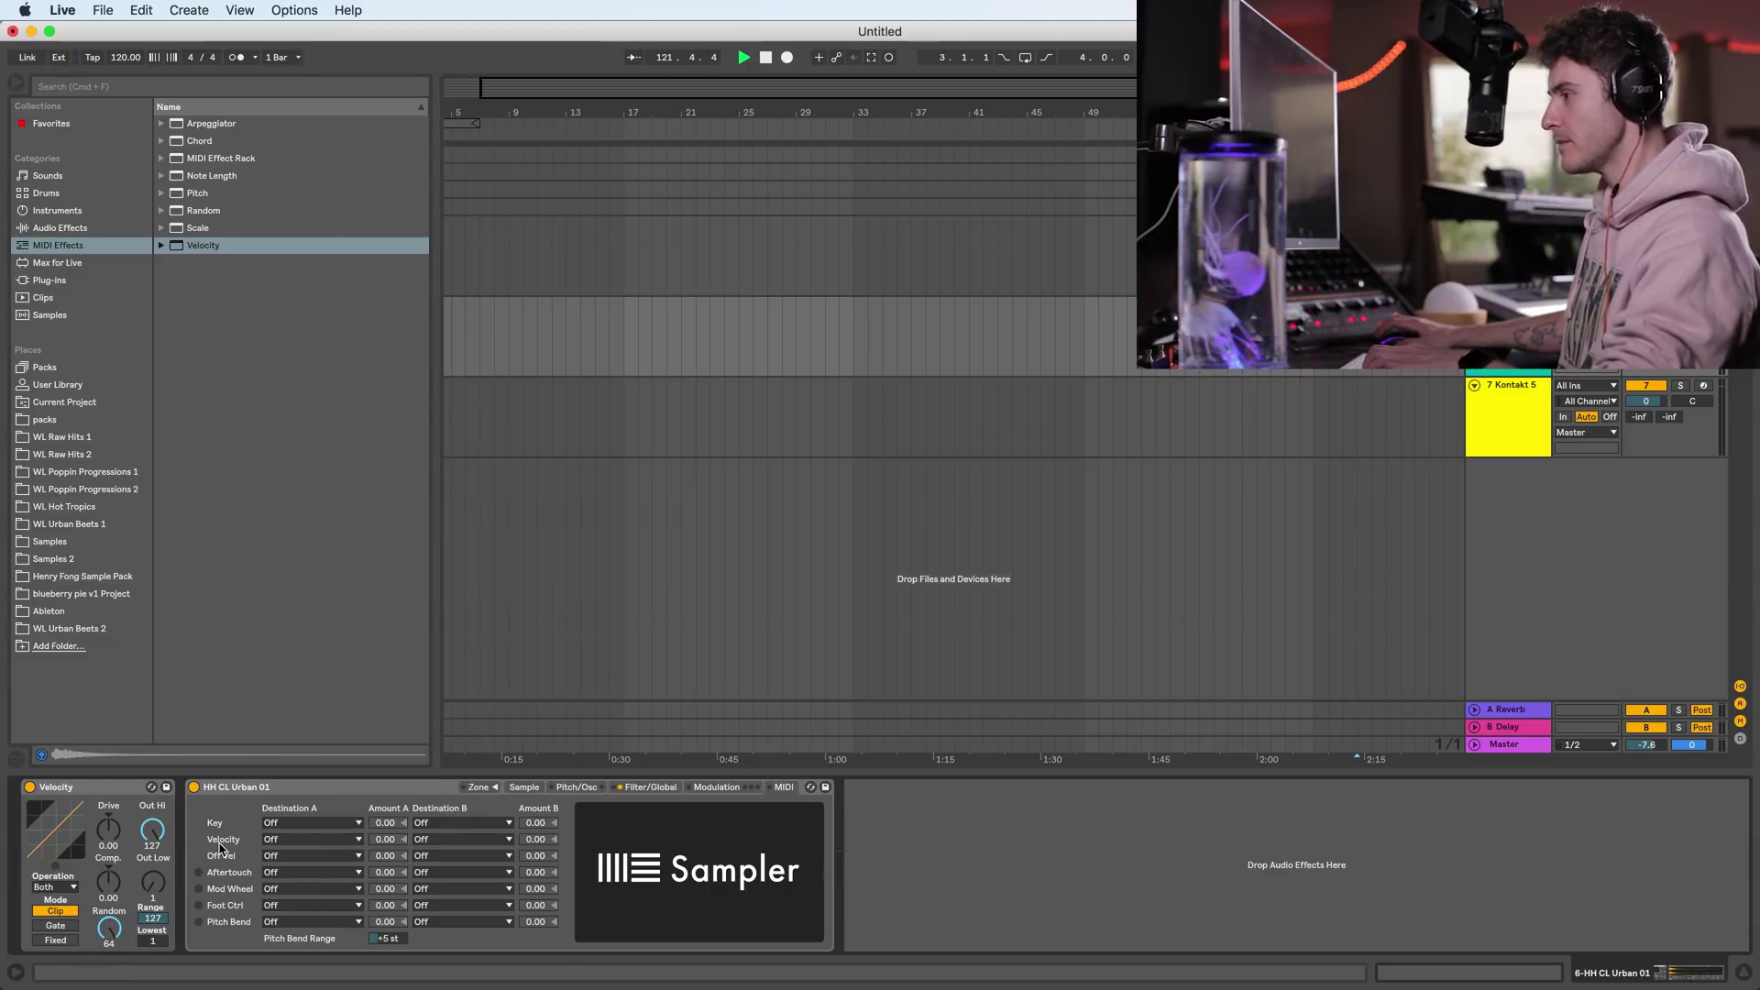
pyautogui.click(309, 839)
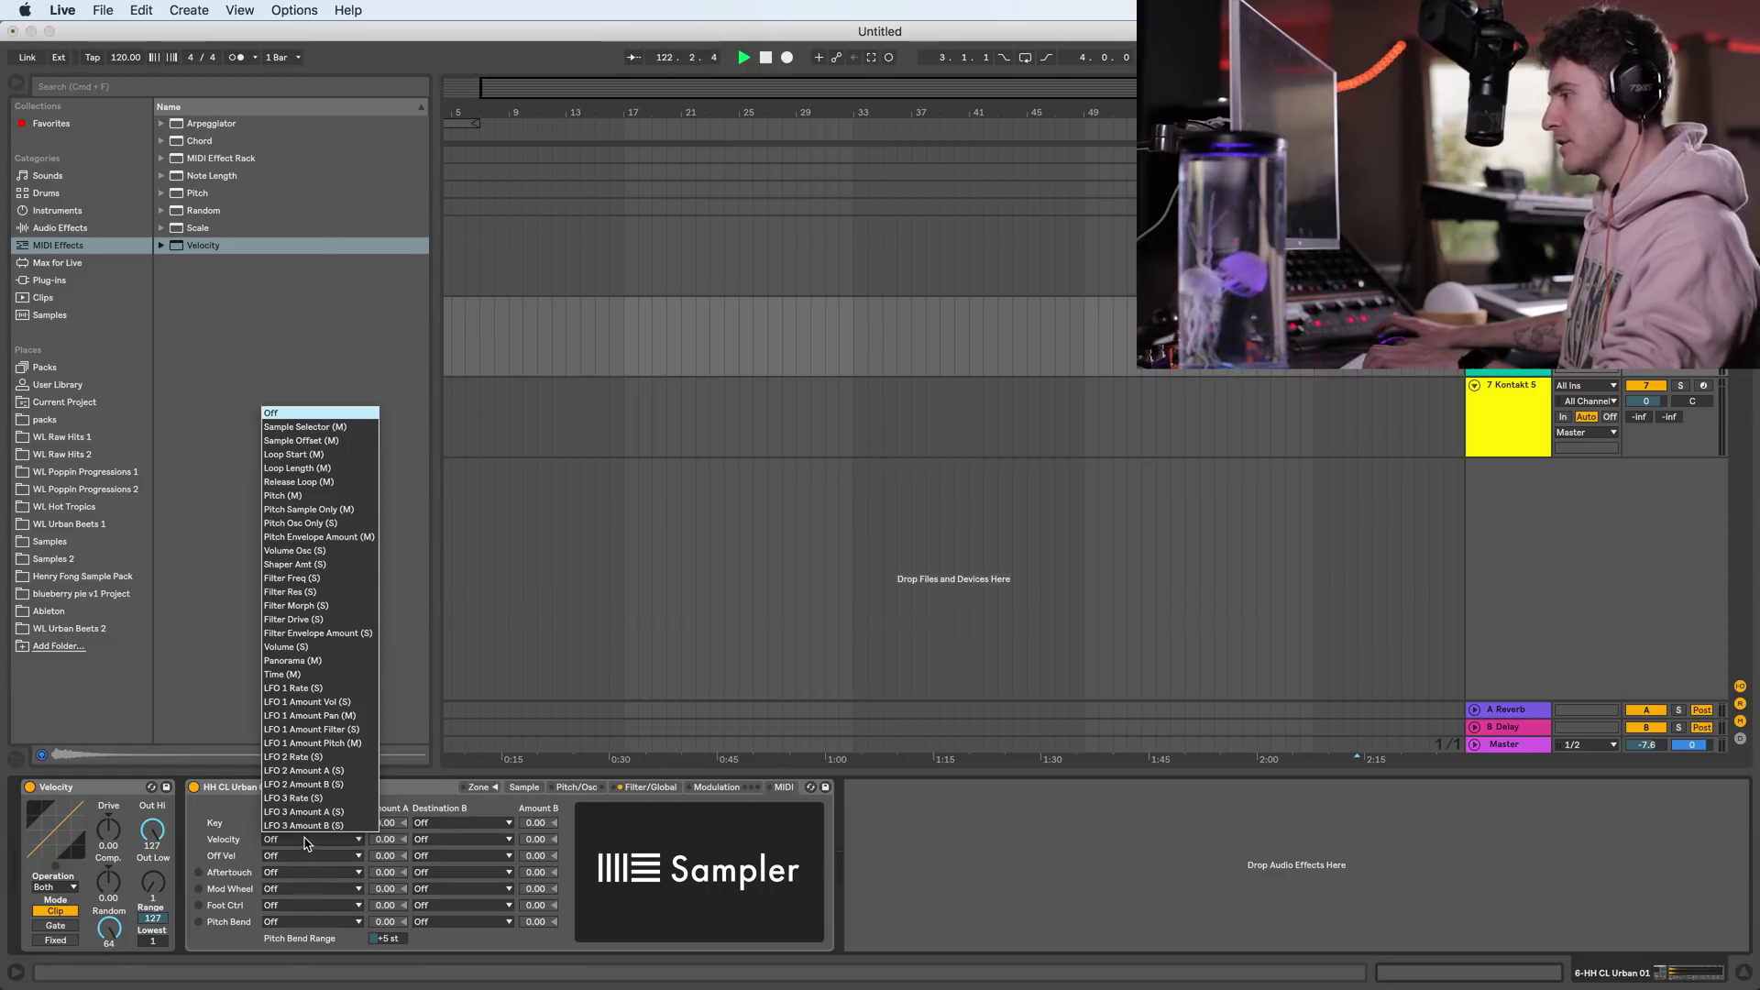
pyautogui.click(318, 661)
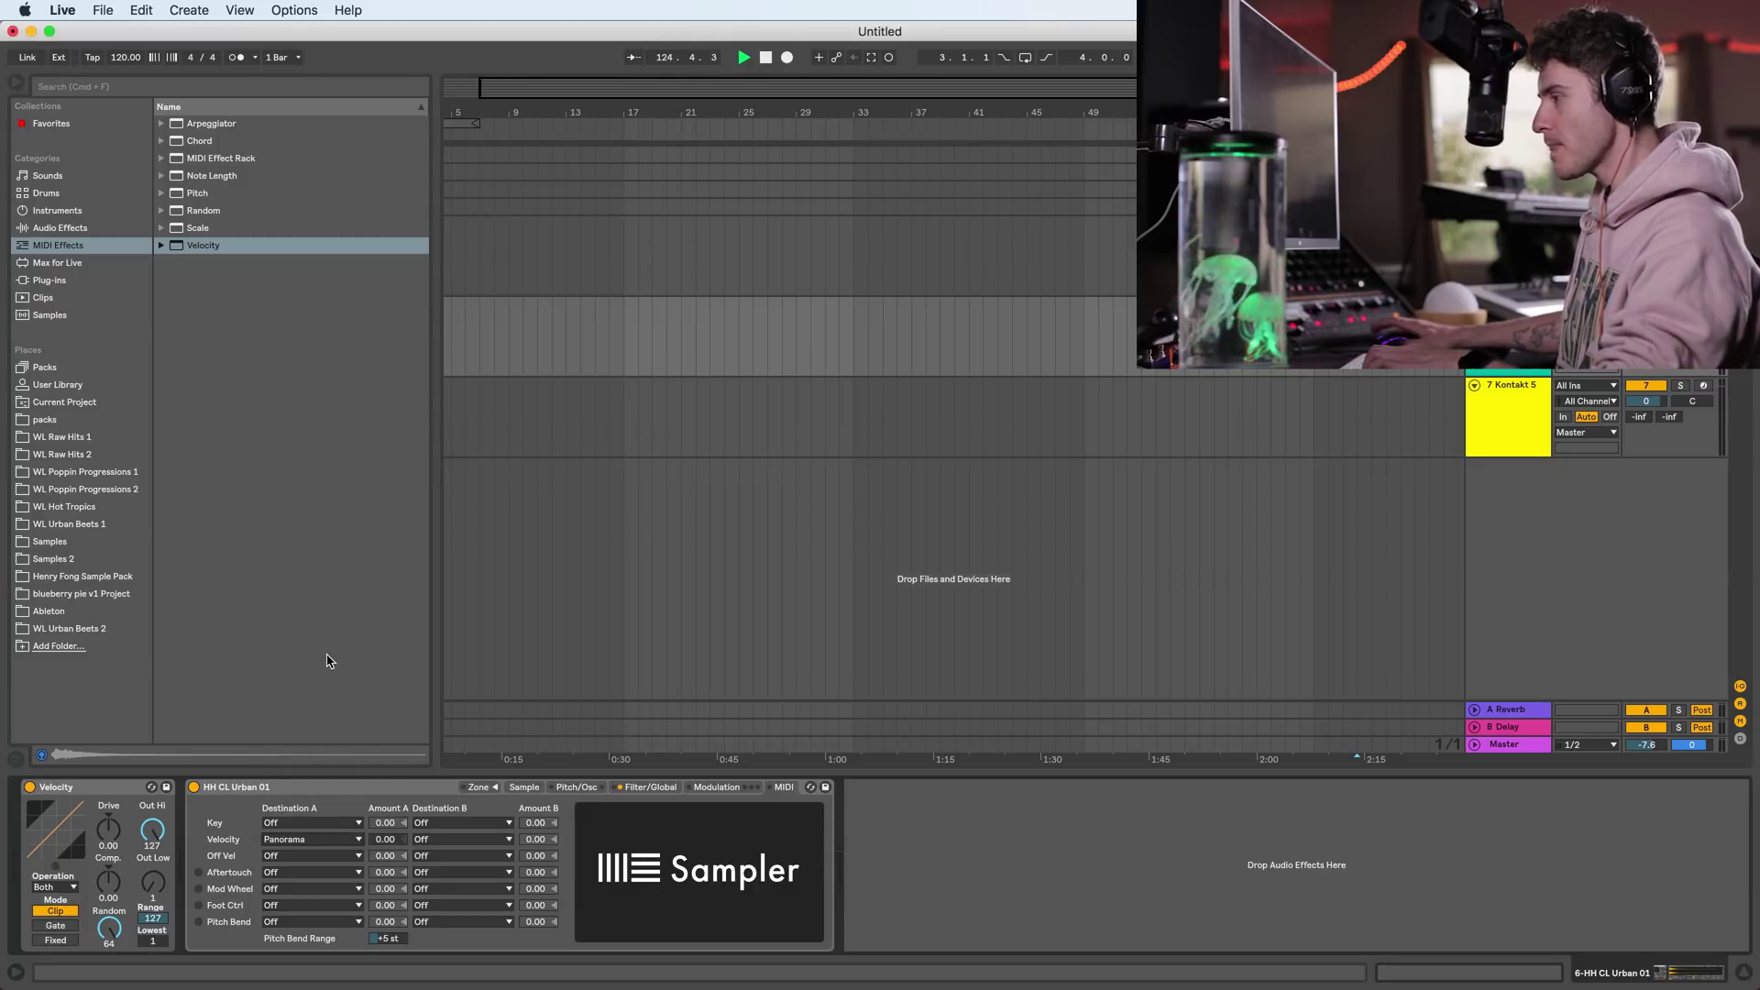
pyautogui.click(386, 840)
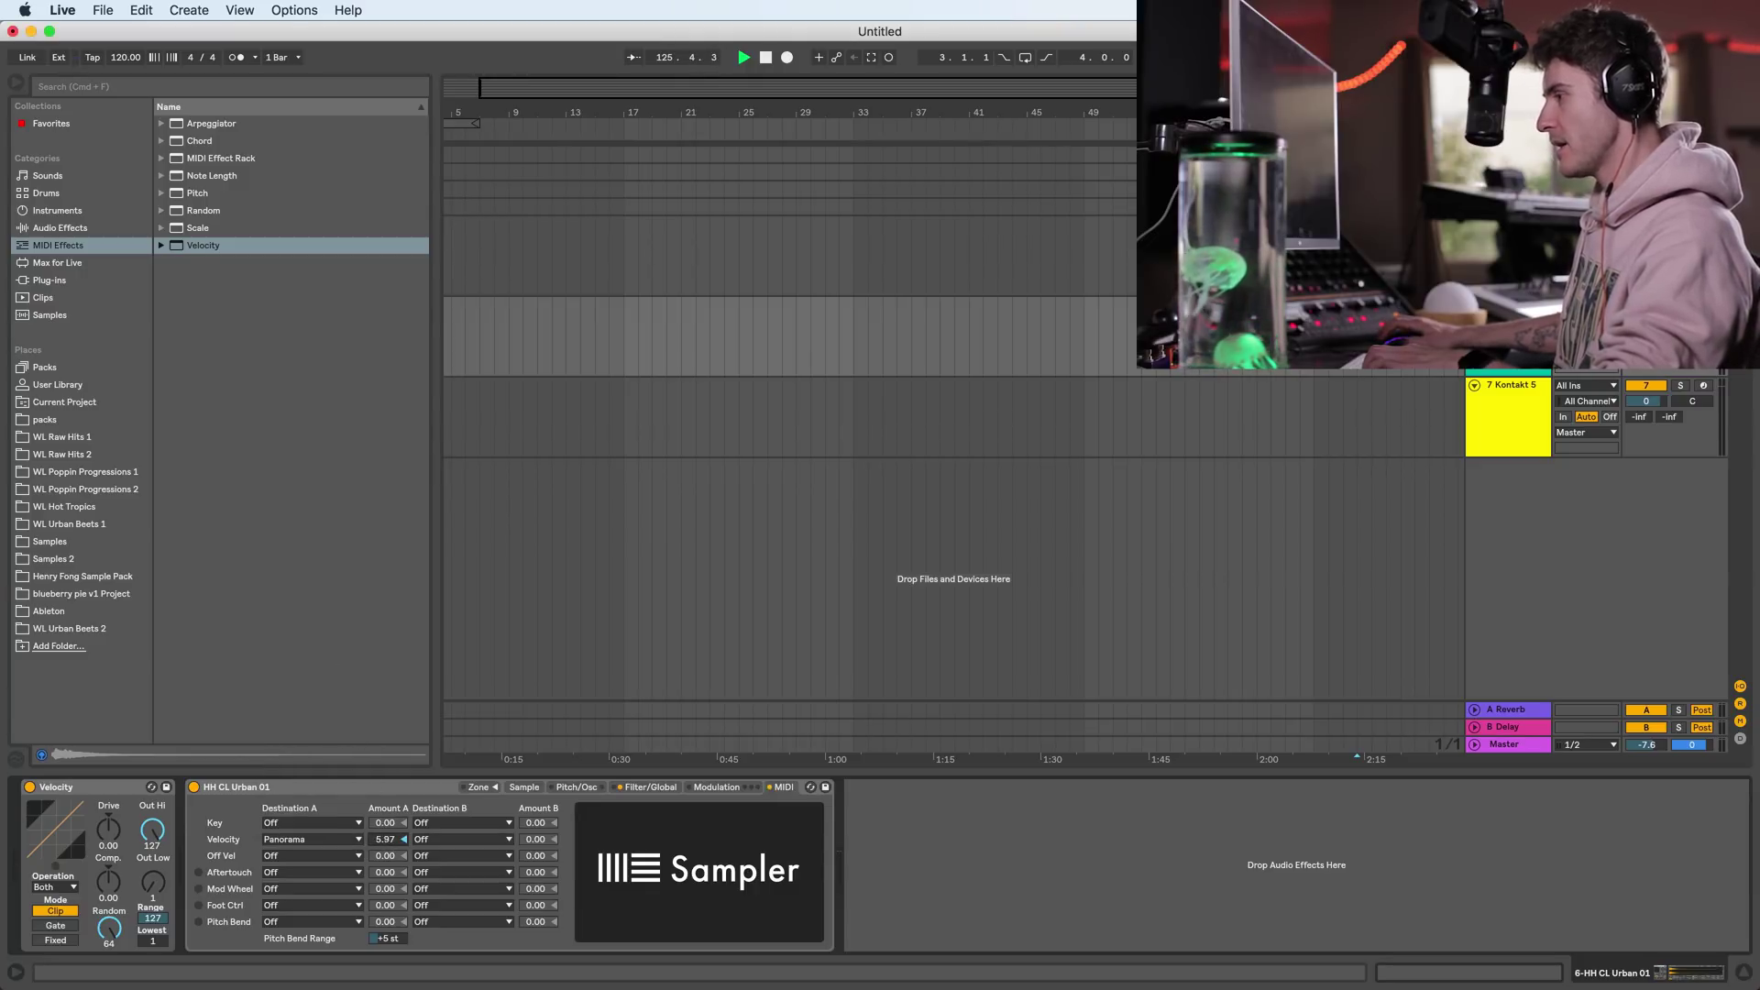